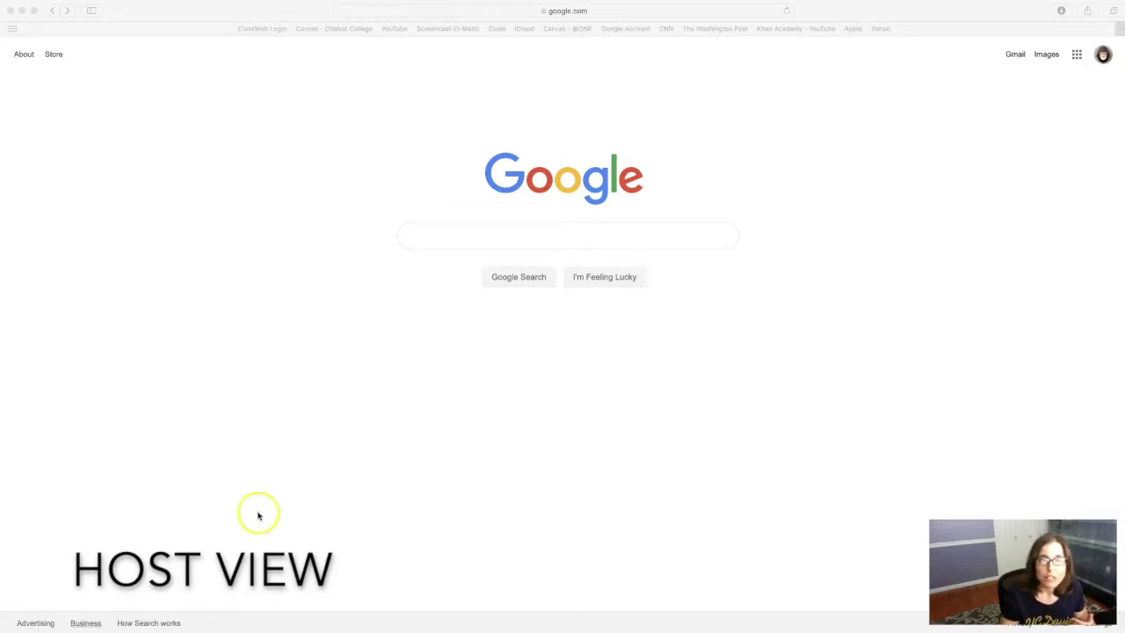
# Step: Go to zoom.us in Safari and host a new meeting with video on
pyautogui.click(428, 12)
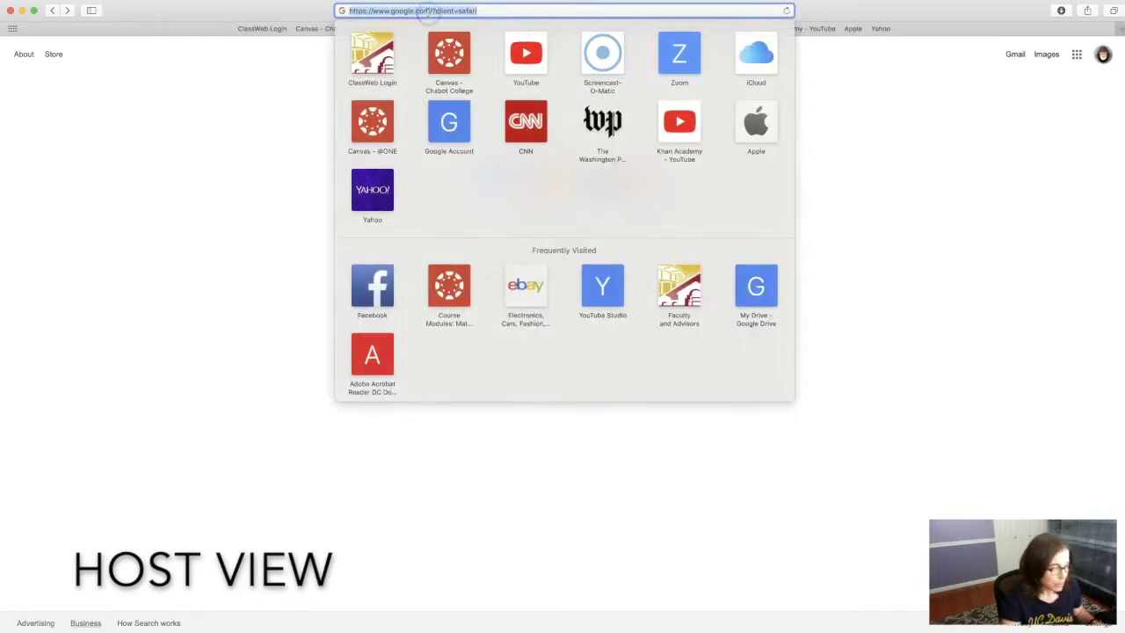
pyautogui.write('zoom')
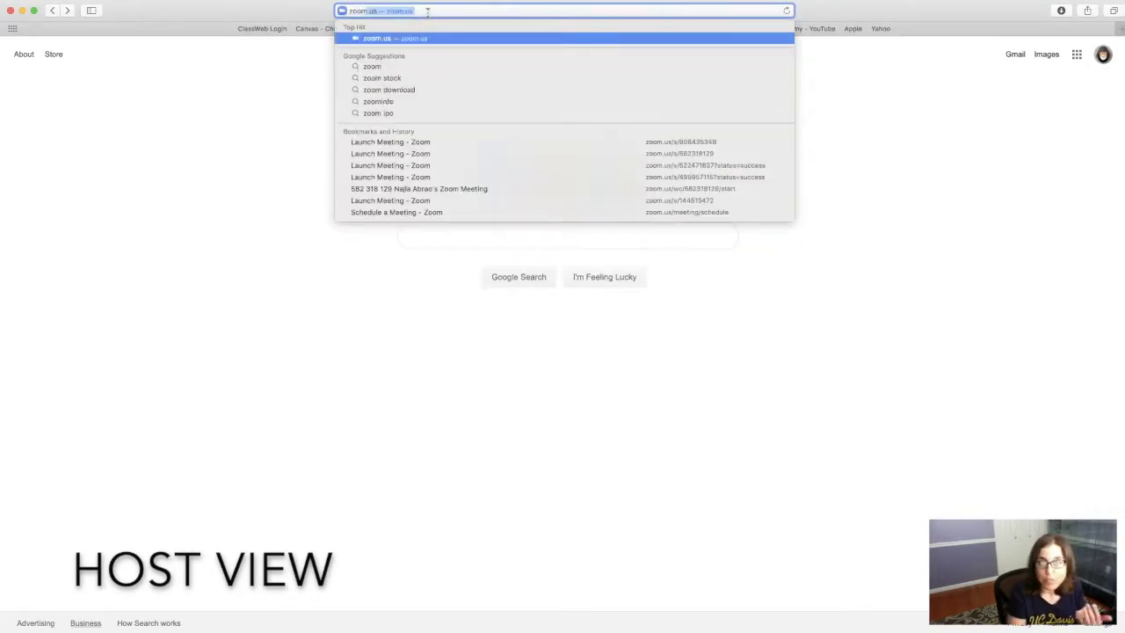
pyautogui.press('Return')
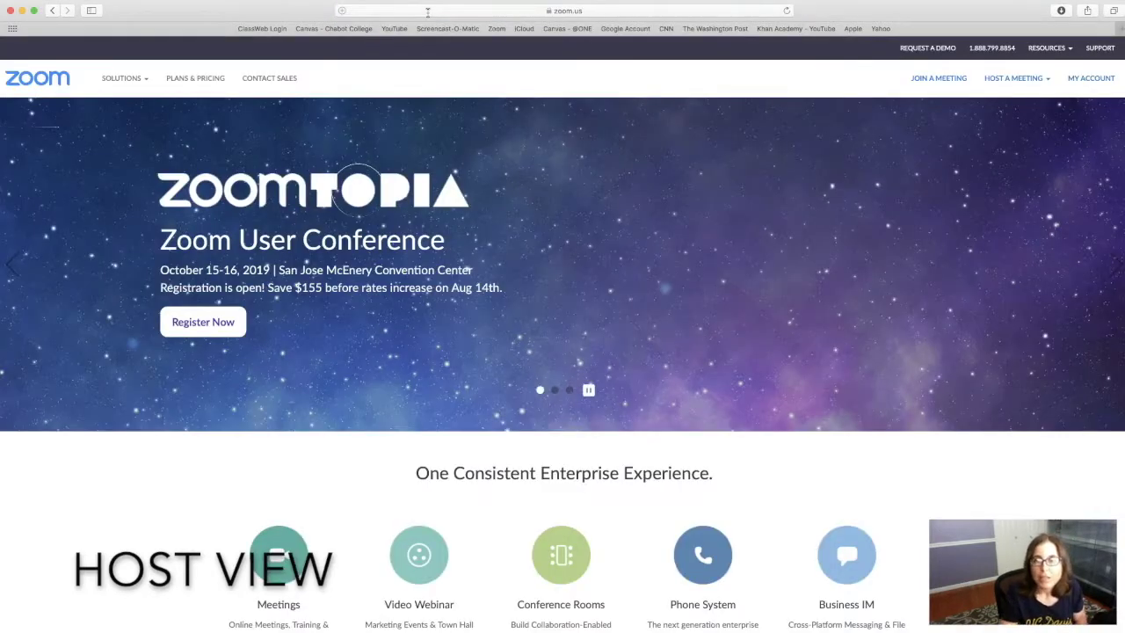
pyautogui.moveTo(1012, 81)
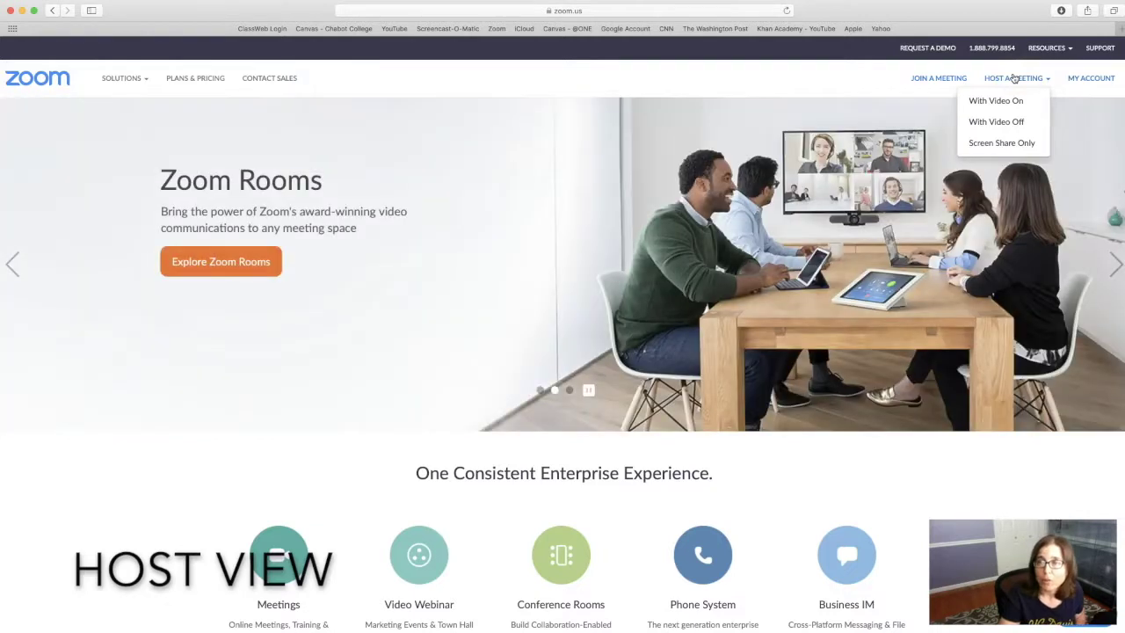
pyautogui.click(1014, 99)
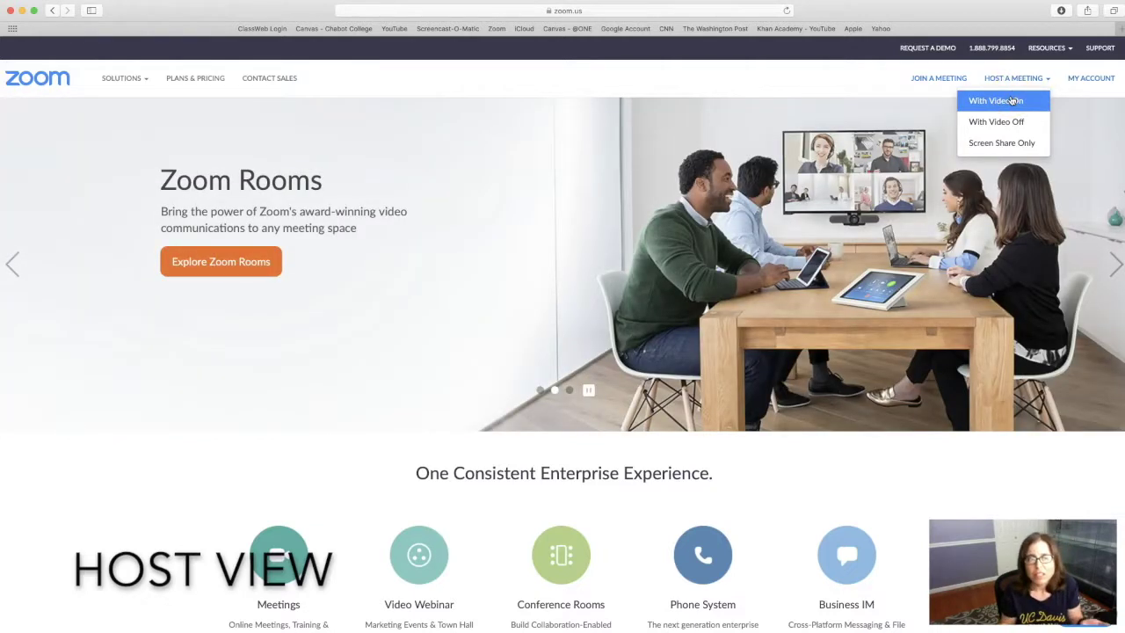
pyautogui.click(1012, 99)
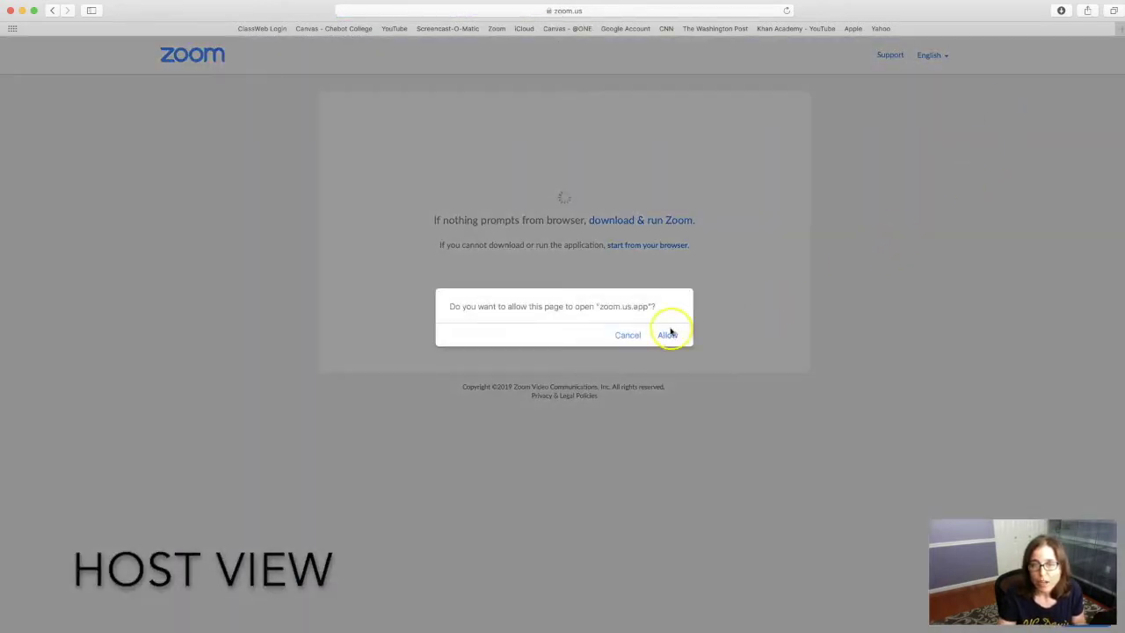
# Step: Let the browser open zoom.us.app and join the meeting with computer audio
pyautogui.click(668, 335)
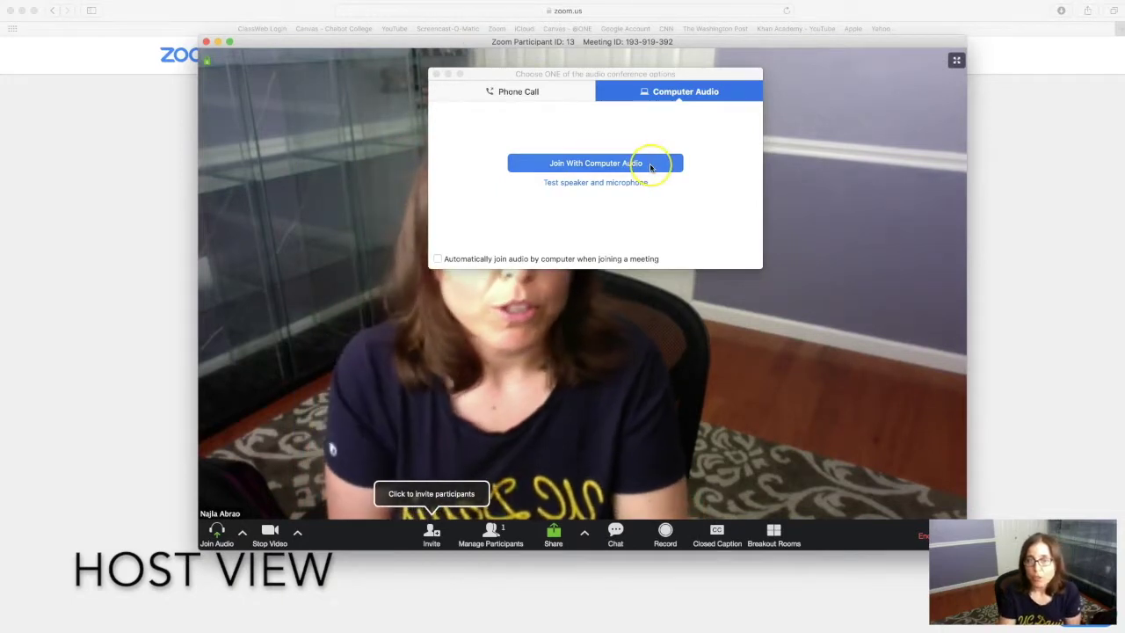
pyautogui.click(650, 166)
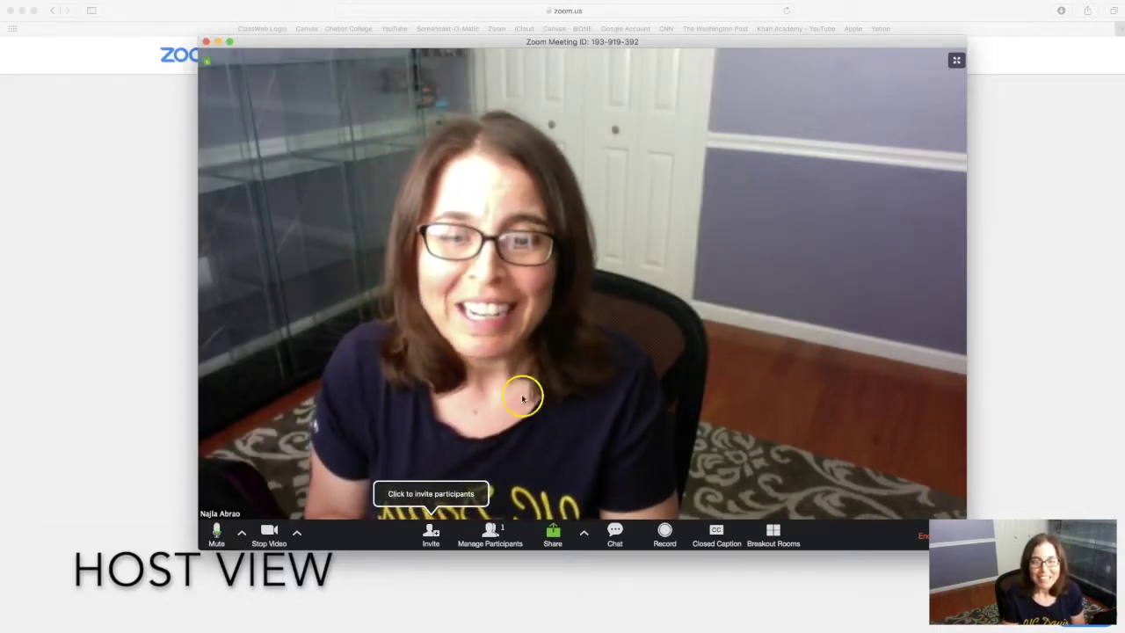
# Step: Search Invite contacts for the invitee, then send the invitation through Default Email
pyautogui.click(444, 532)
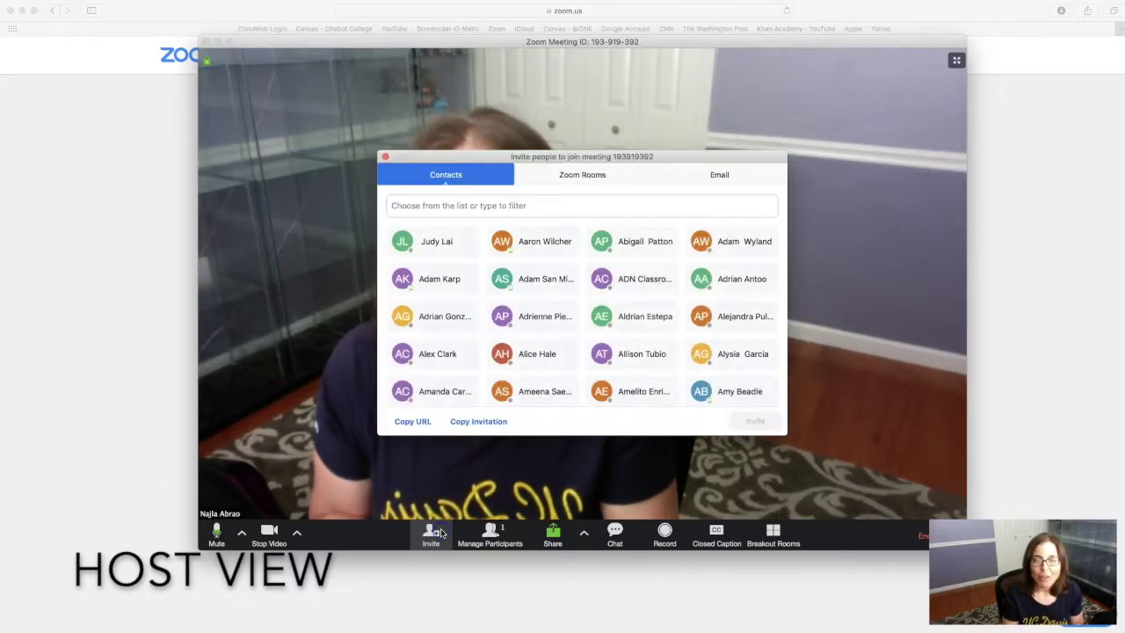
pyautogui.click(718, 178)
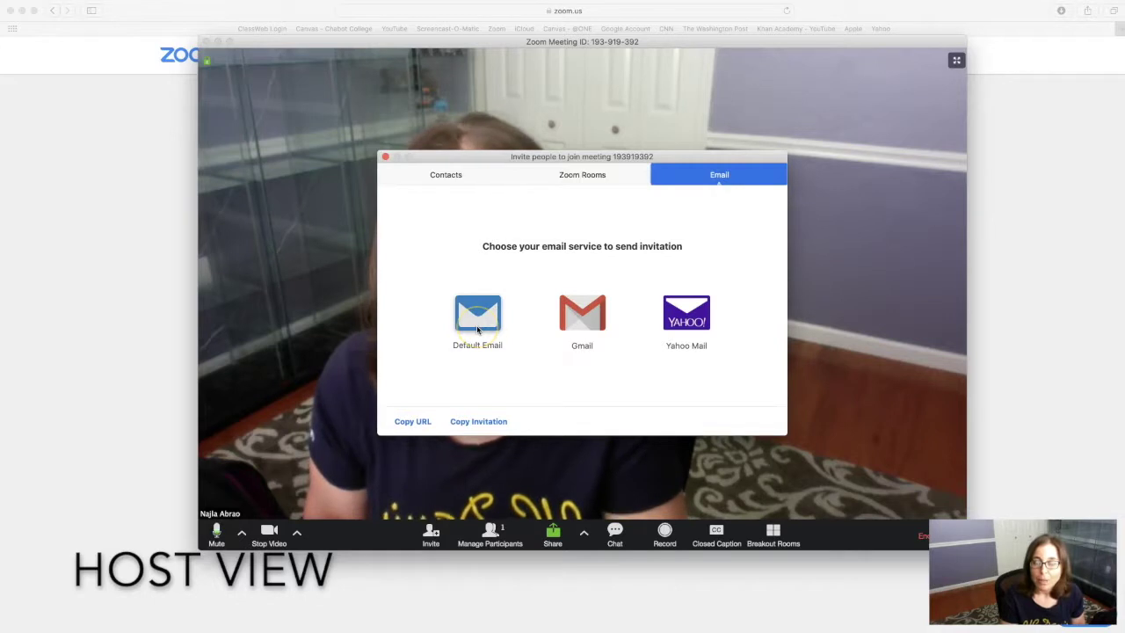
pyautogui.click(434, 179)
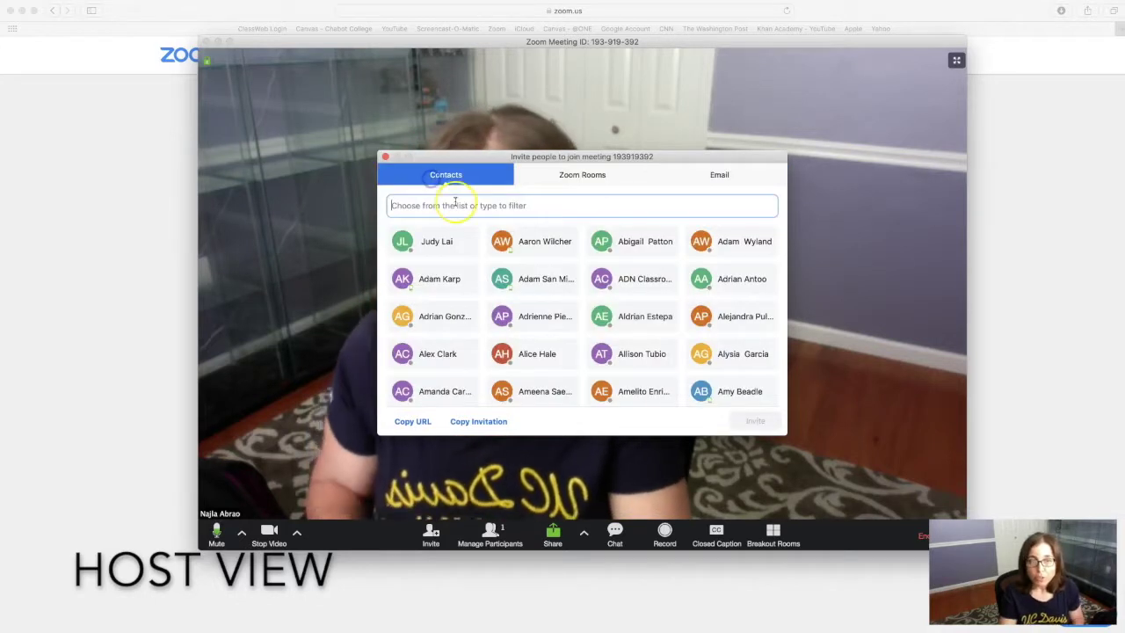
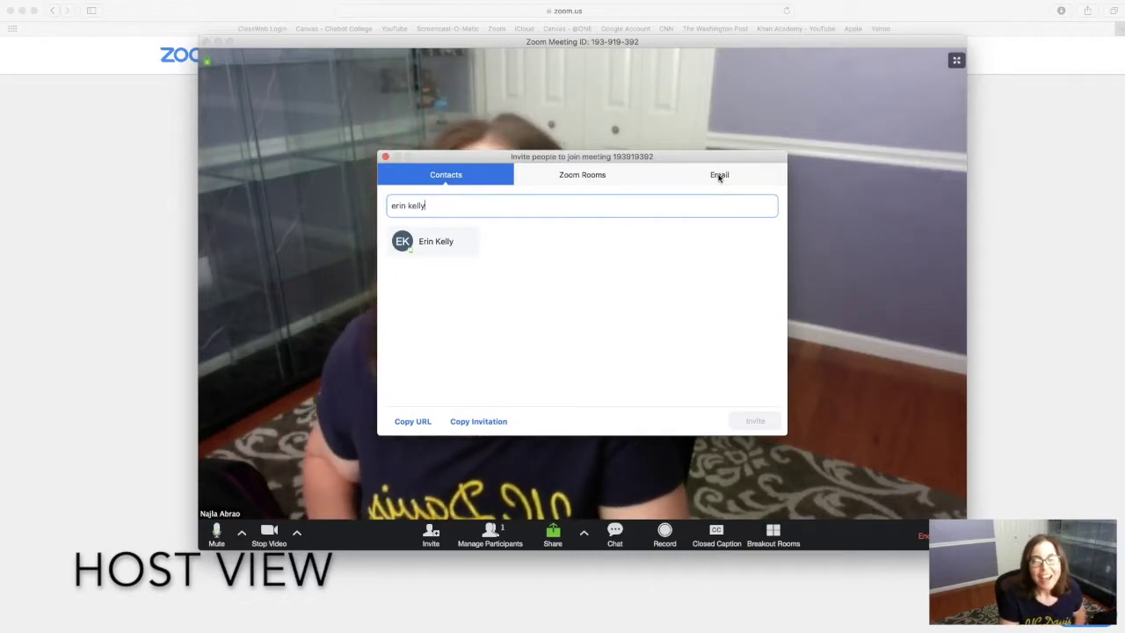
pyautogui.click(720, 175)
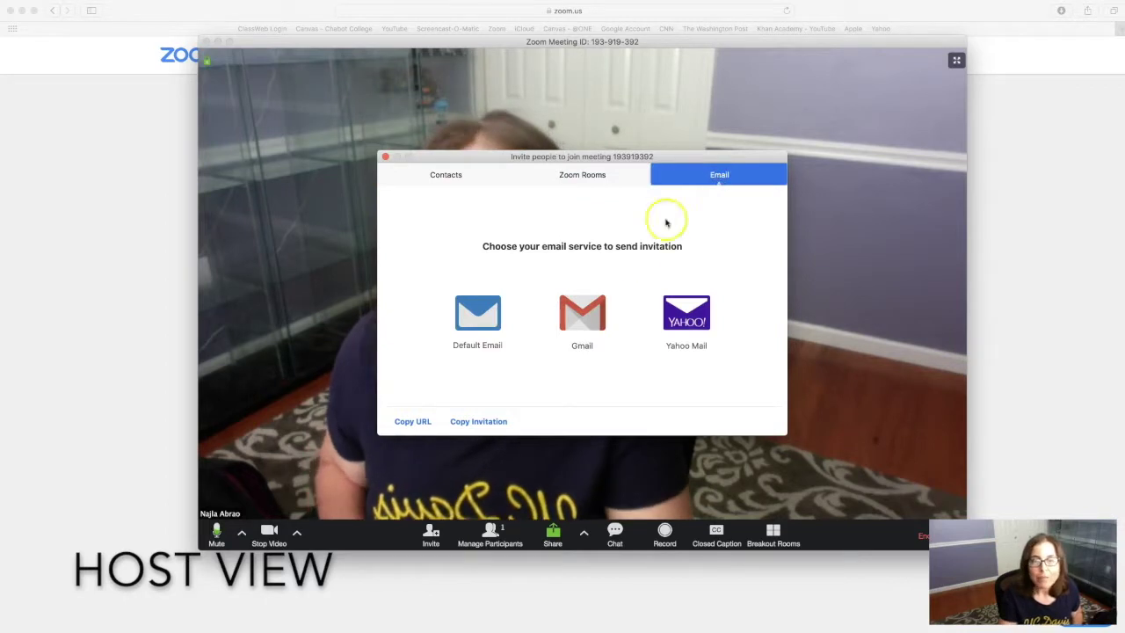
pyautogui.click(478, 313)
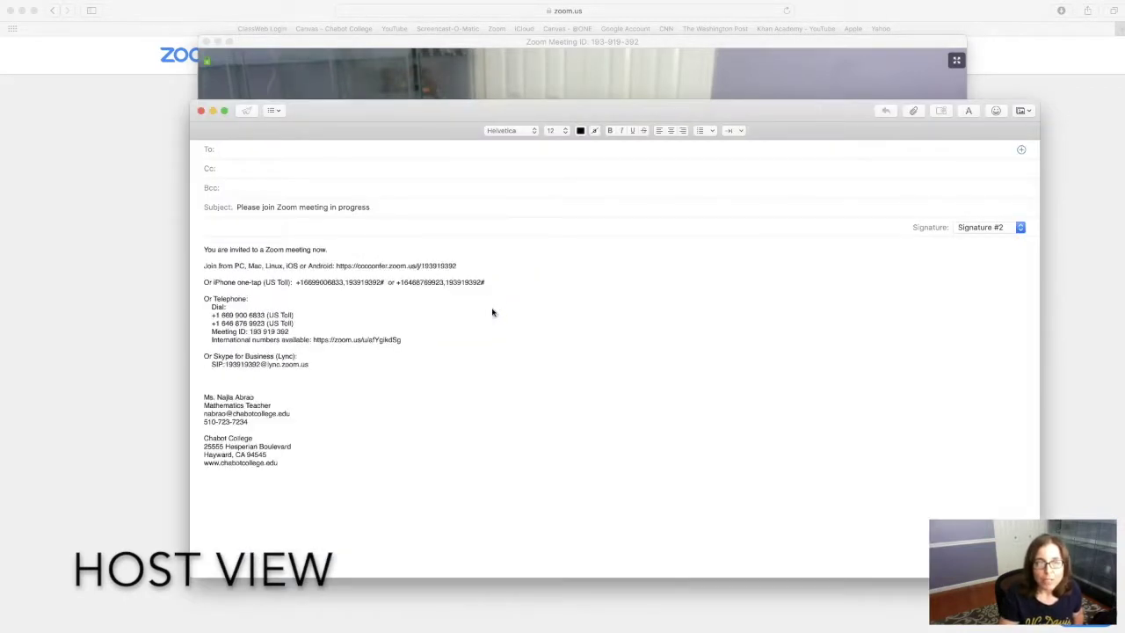
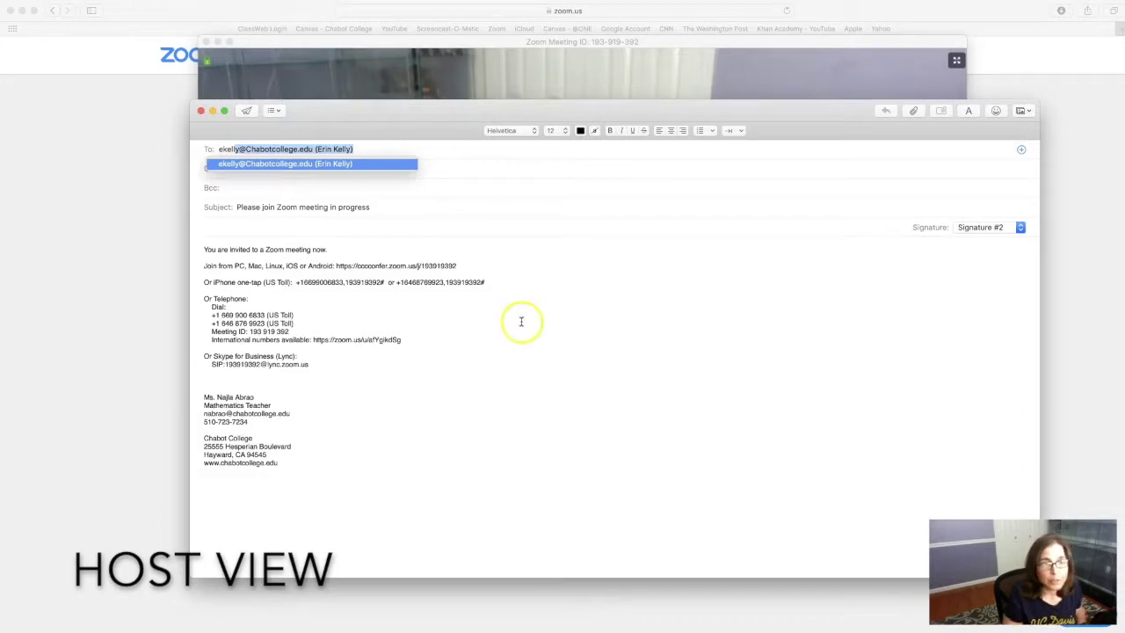
# Step: Address the Zoom invitation to the invitee's e-mail address and send it
pyautogui.press('Return')
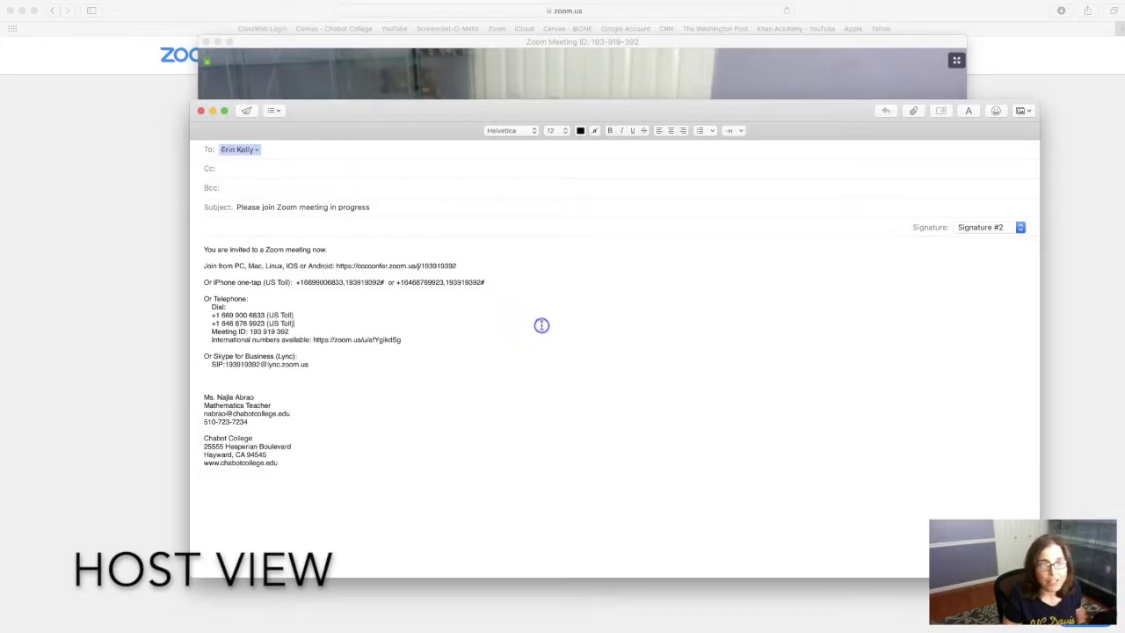
pyautogui.click(248, 112)
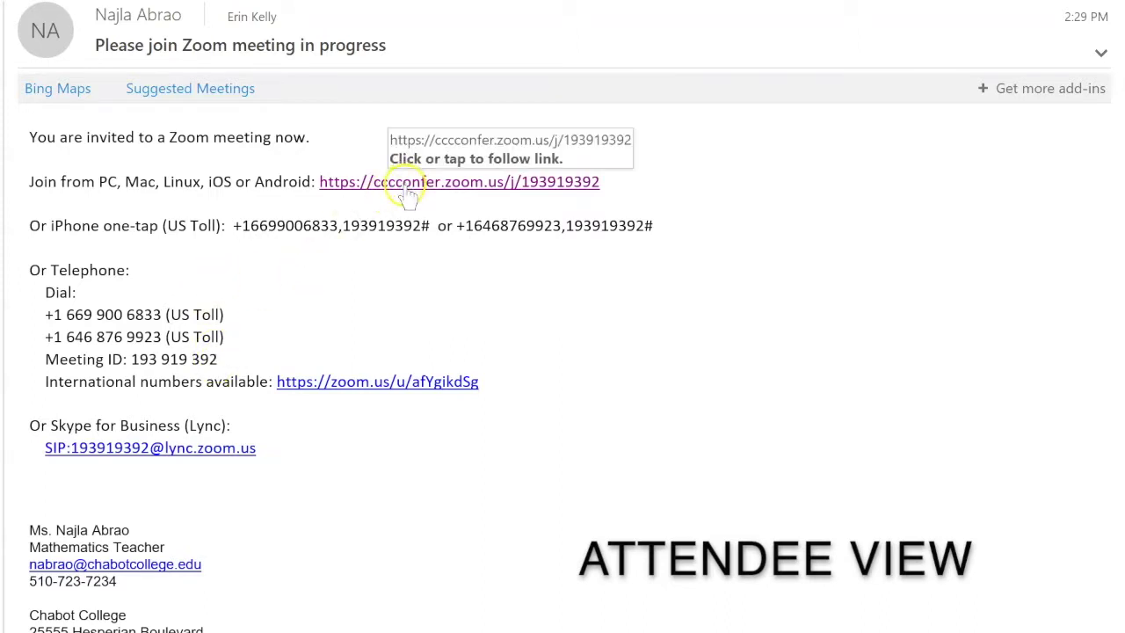
# Step: As the invitee, follow the emailed link and join with video and computer audio
pyautogui.click(406, 187)
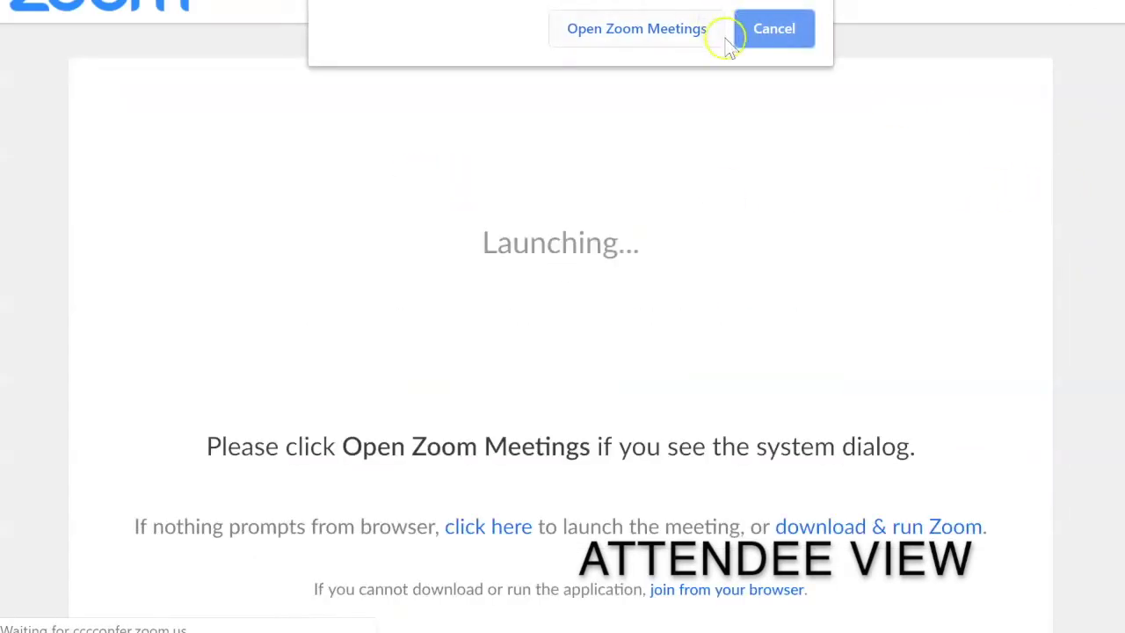
pyautogui.click(687, 47)
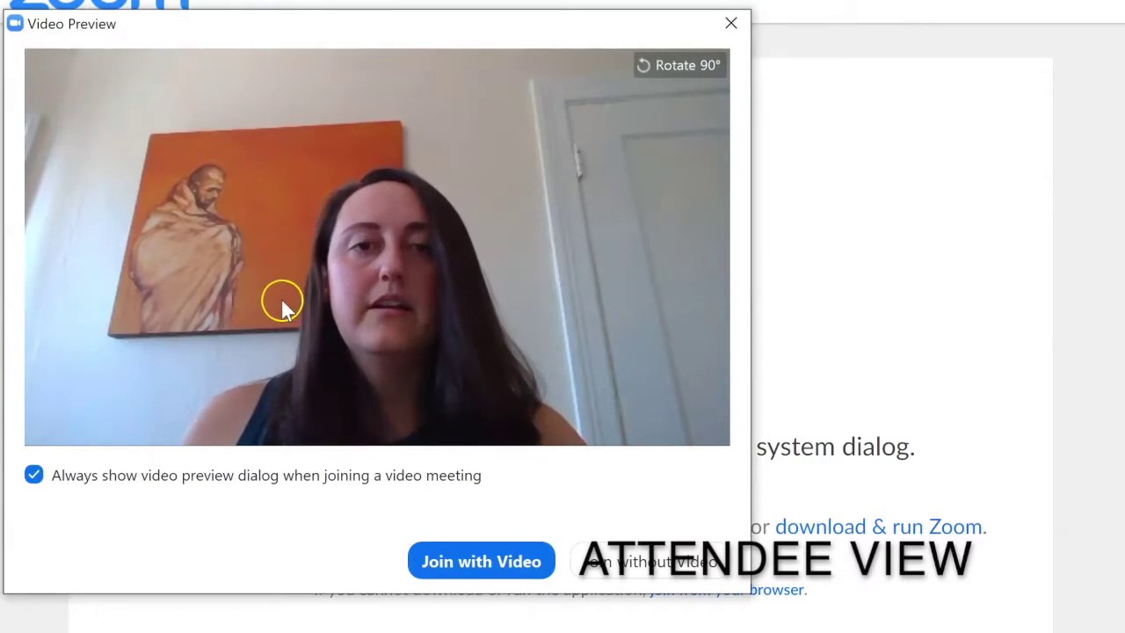
pyautogui.click(500, 563)
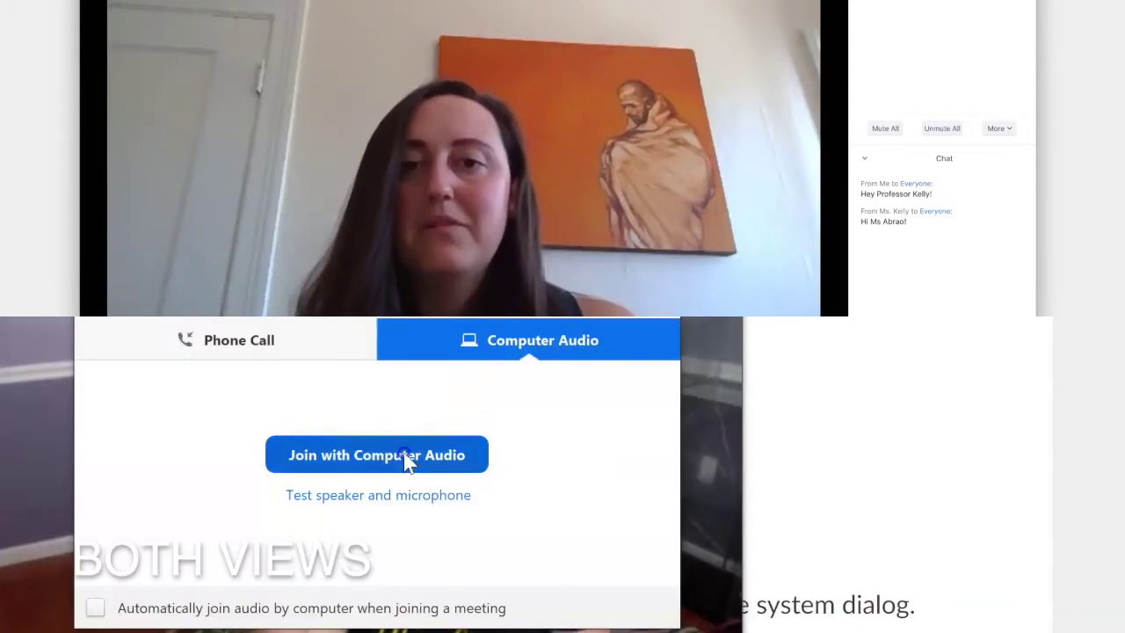
pyautogui.click(406, 457)
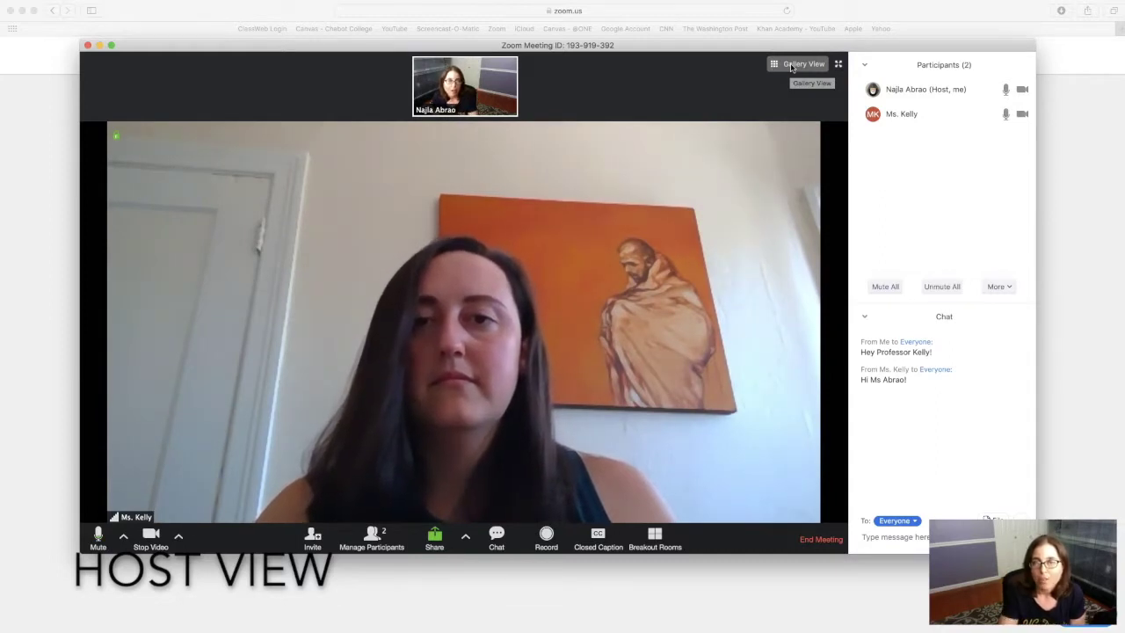
# Step: Switch to Gallery View and start recording the meeting
pyautogui.click(792, 66)
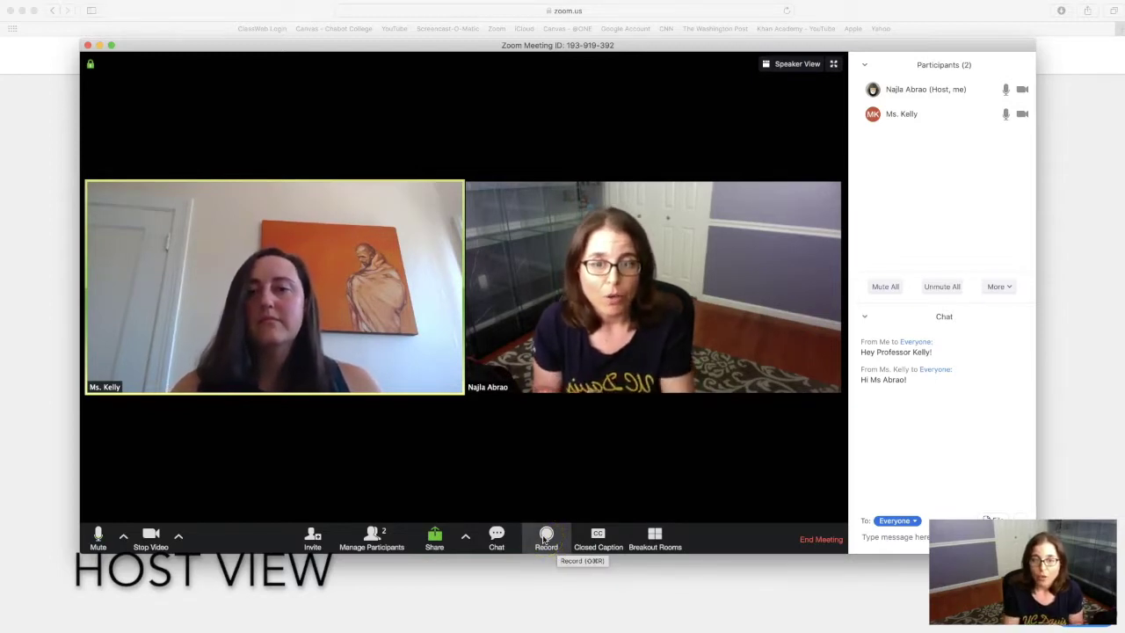
pyautogui.click(547, 535)
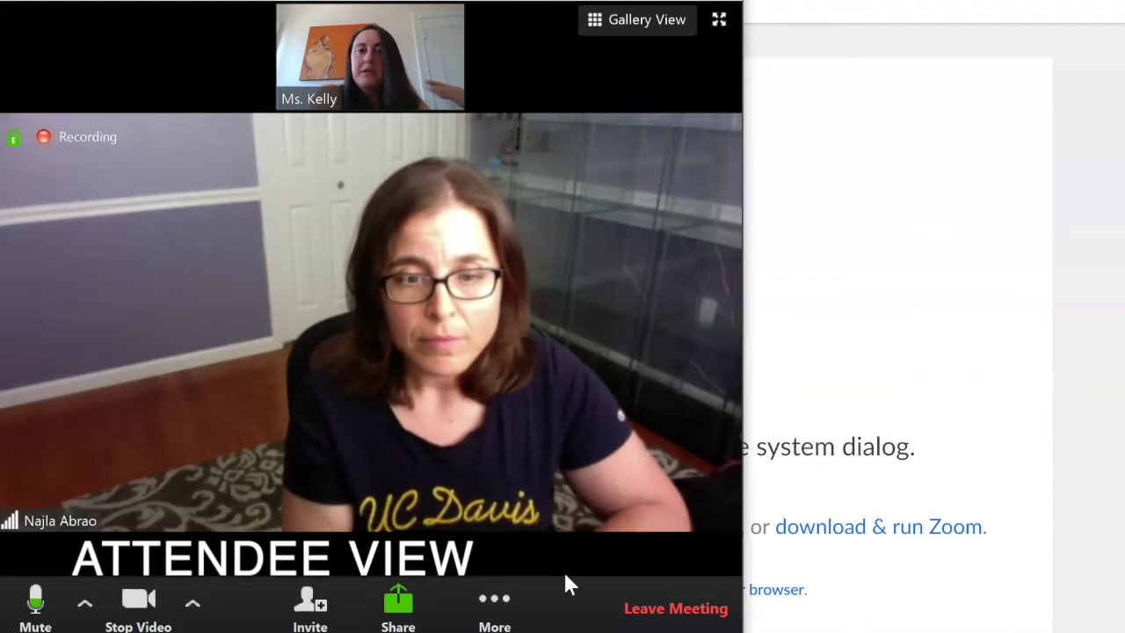
# Step: Mute and then unmute the attendee's microphone
pyautogui.moveTo(547, 573)
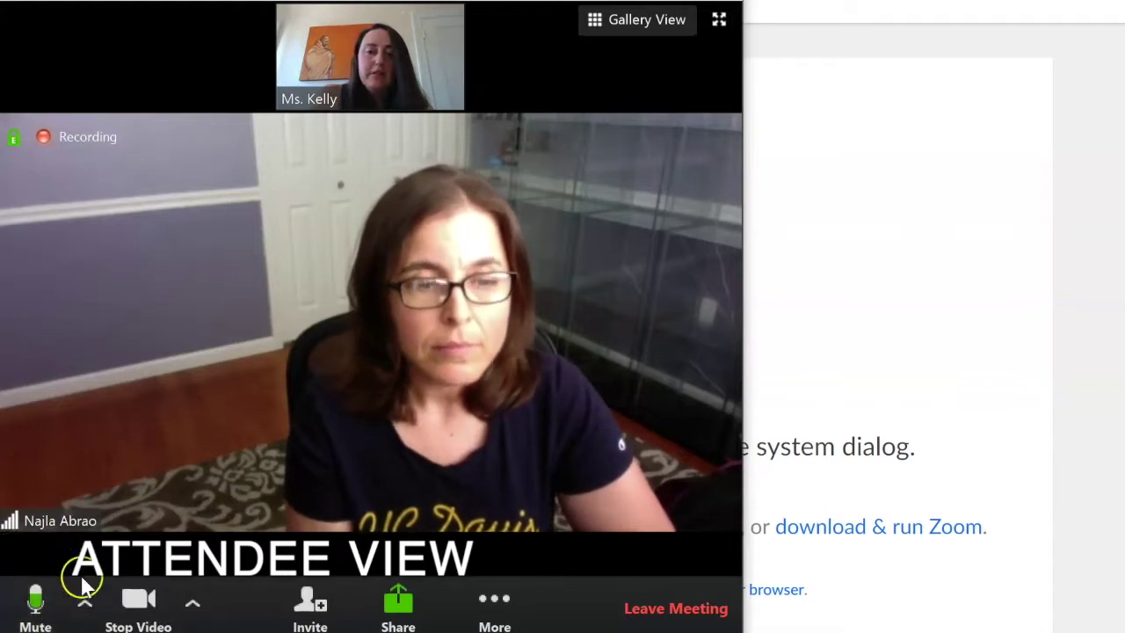
pyautogui.click(39, 609)
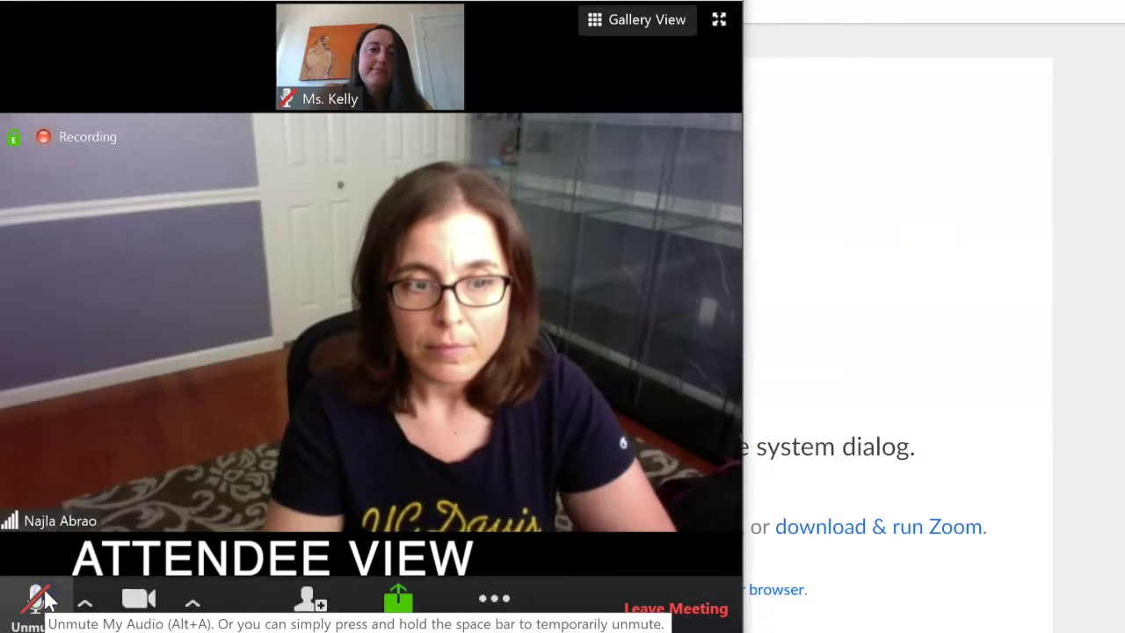
pyautogui.click(39, 605)
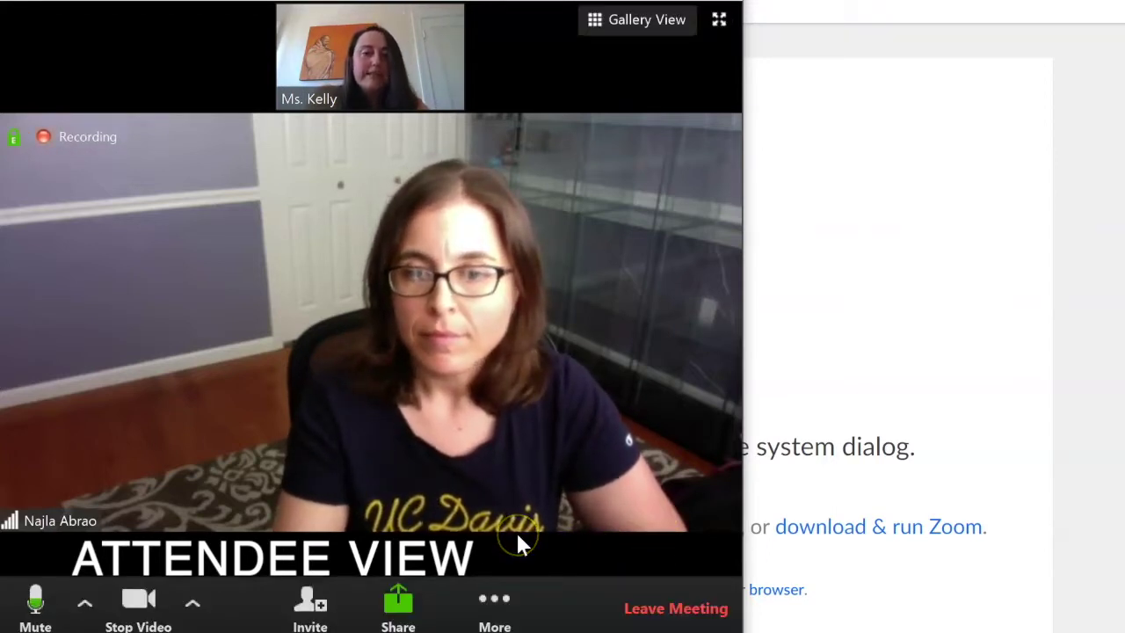
# Step: Open the meeting chat from More and send everyone a greeting to the host
pyautogui.click(495, 605)
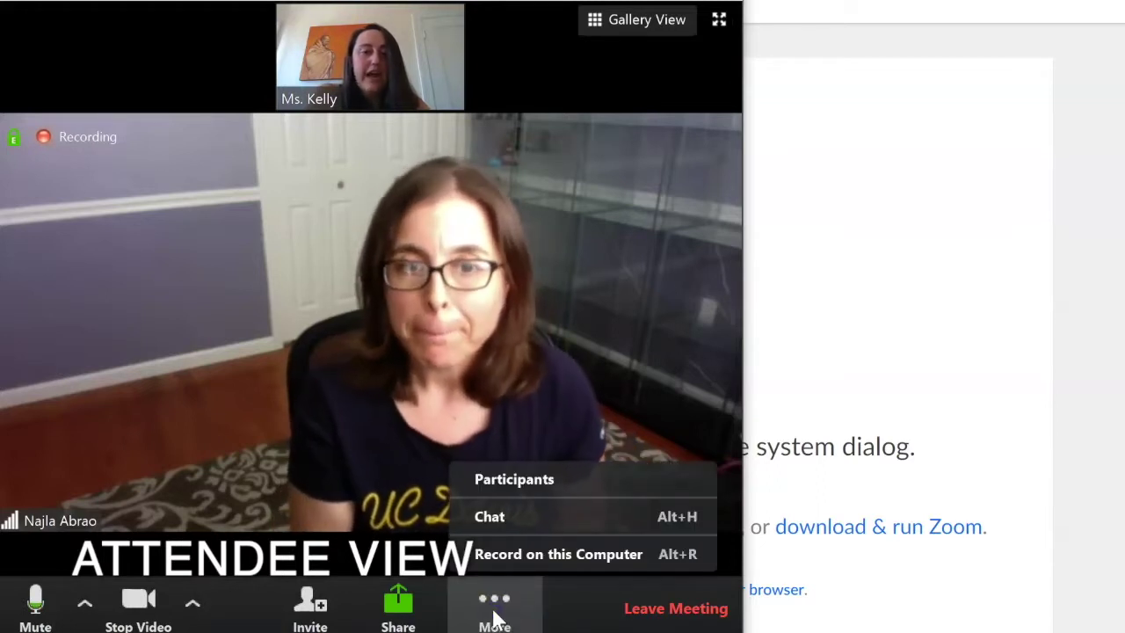
pyautogui.click(510, 525)
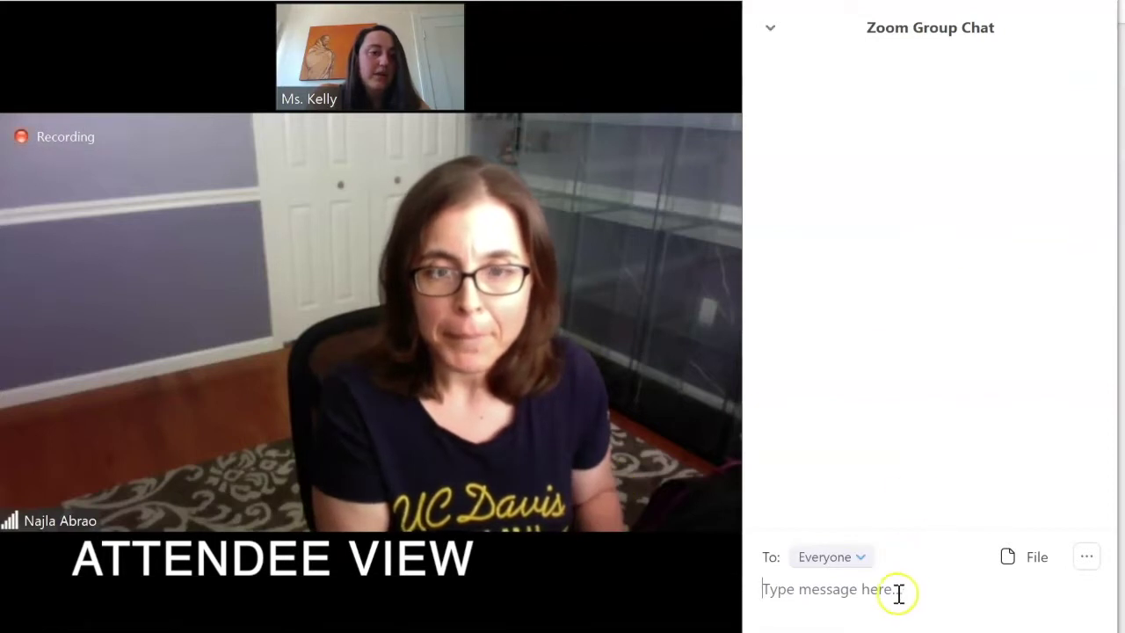
pyautogui.click(896, 597)
pyautogui.write('Hi Ms. A')
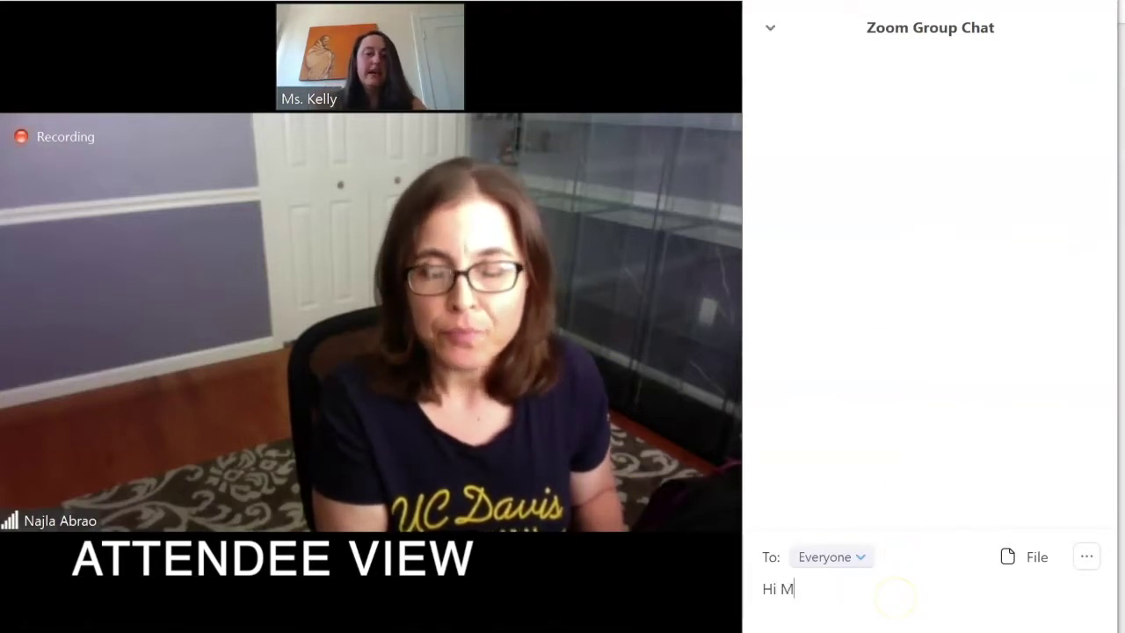
pyautogui.write('brao!')
pyautogui.press('Return')
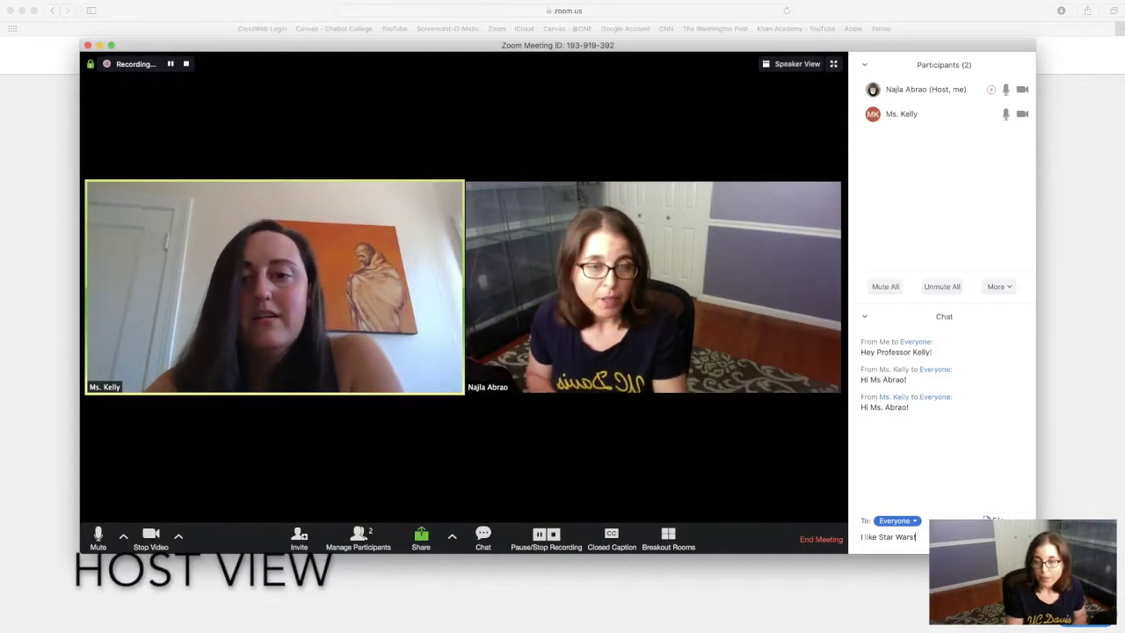
# Step: Send 'I like Star Wars!' to everyone, then end the meeting for all
pyautogui.press('Return')
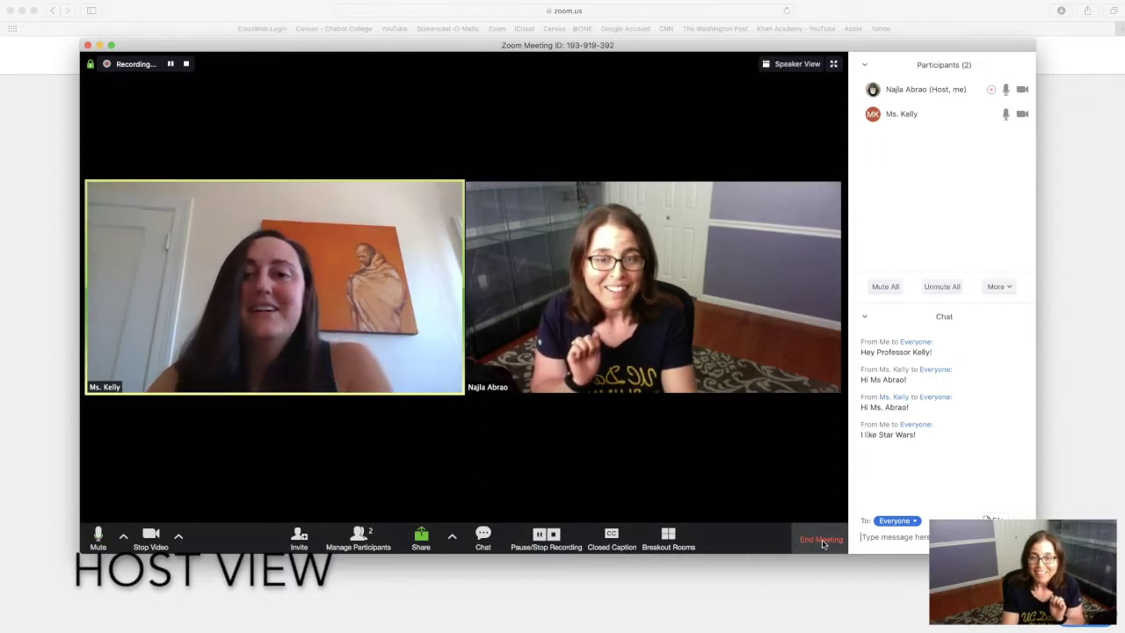
pyautogui.click(823, 540)
pyautogui.click(663, 343)
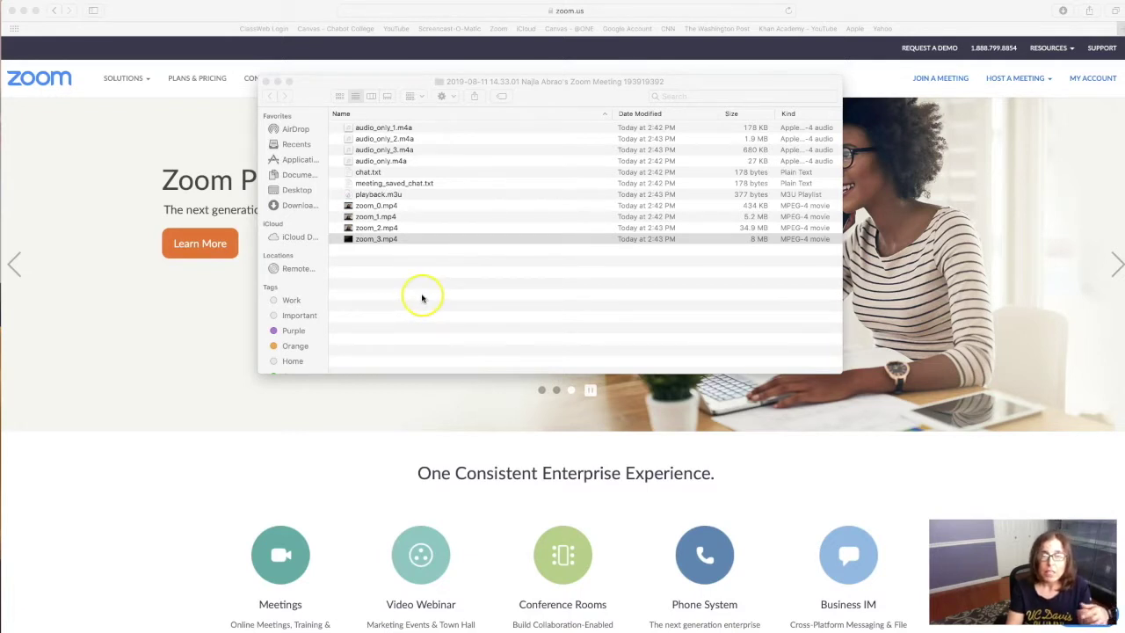
# Step: Check the recording folder's storage path in Finder, then bring Safari's Zoom page forward
pyautogui.click(462, 281)
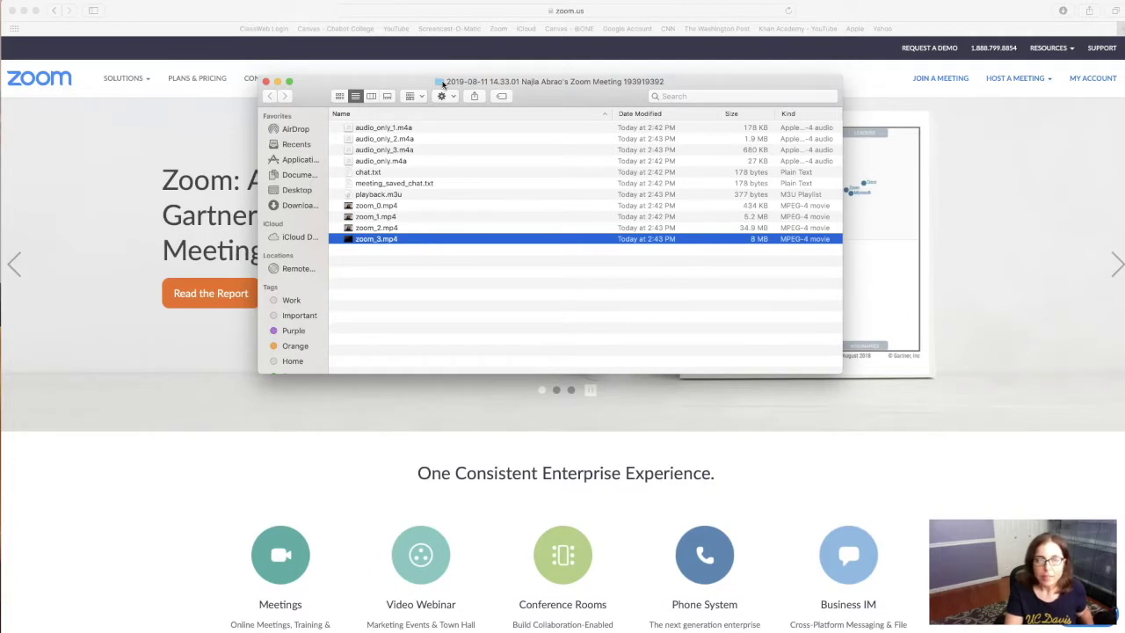
pyautogui.keyDown('super'); pyautogui.click(443, 82); pyautogui.keyUp('super')
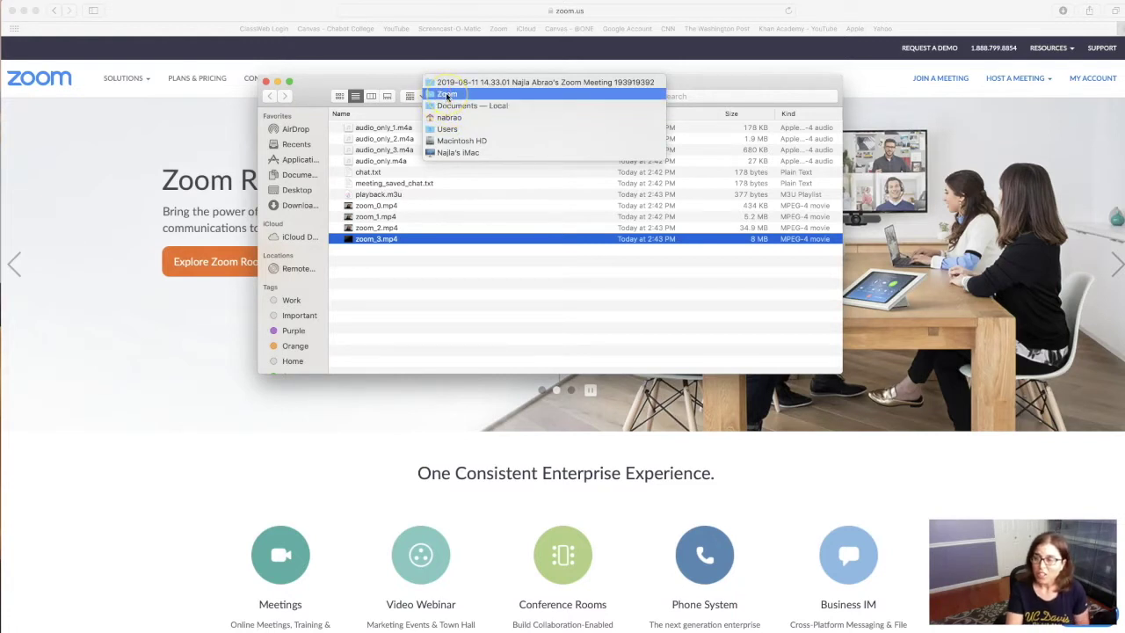
pyautogui.click(529, 411)
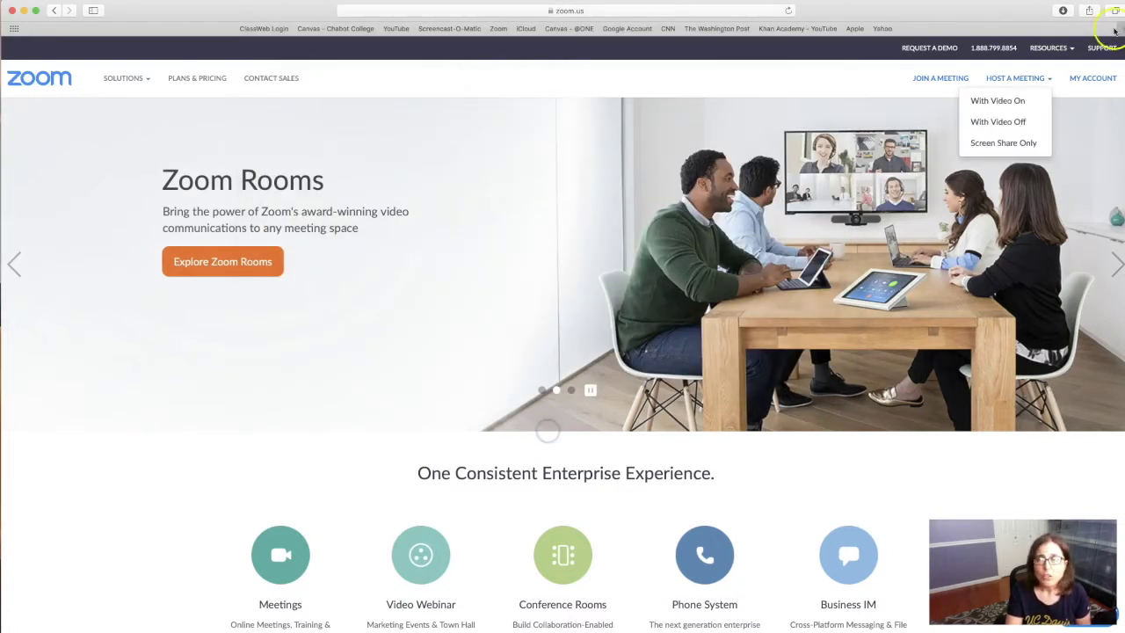
# Step: Open the meeting's recording folder in Documents > Zoom in Finder
pyautogui.press('super+Tab')
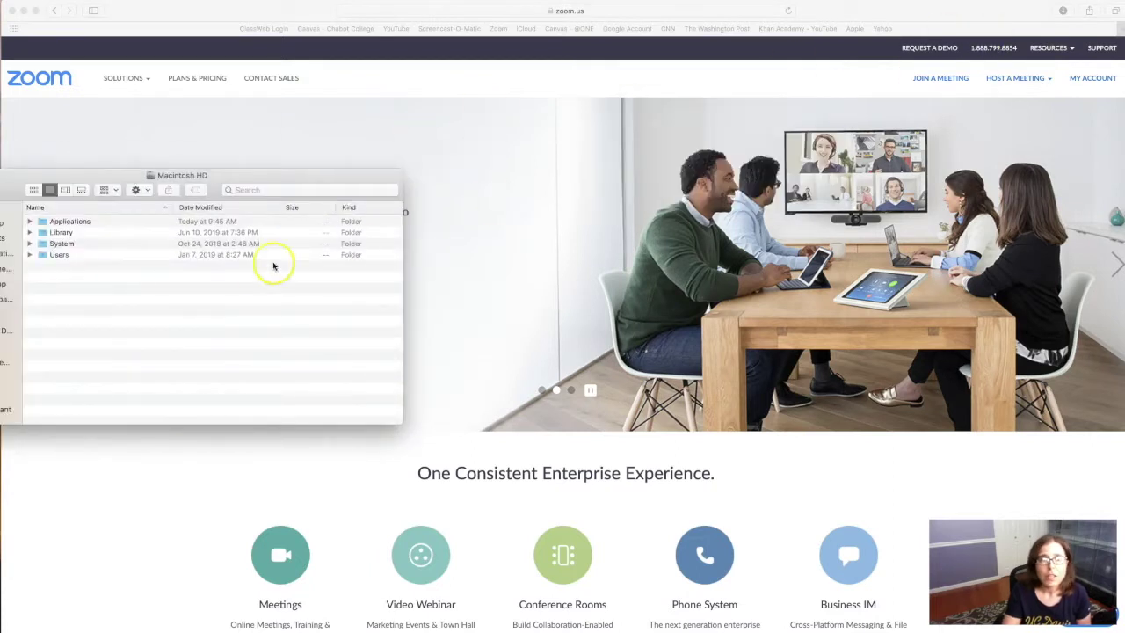
pyautogui.moveTo(85, 180); pyautogui.dragTo(516, 102)
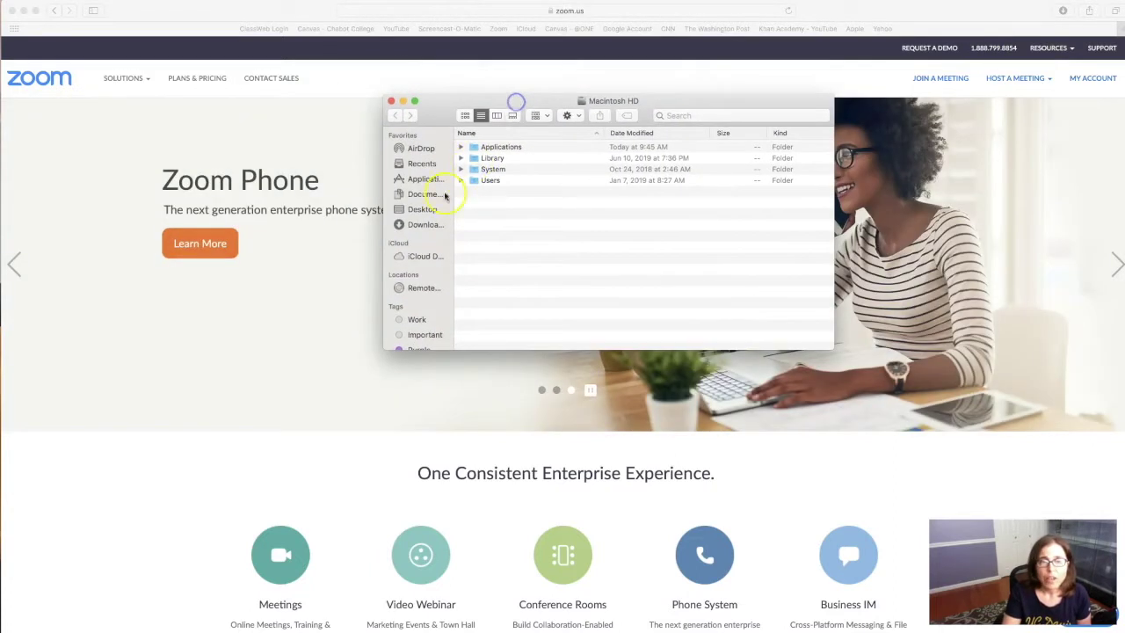
pyautogui.click(420, 193)
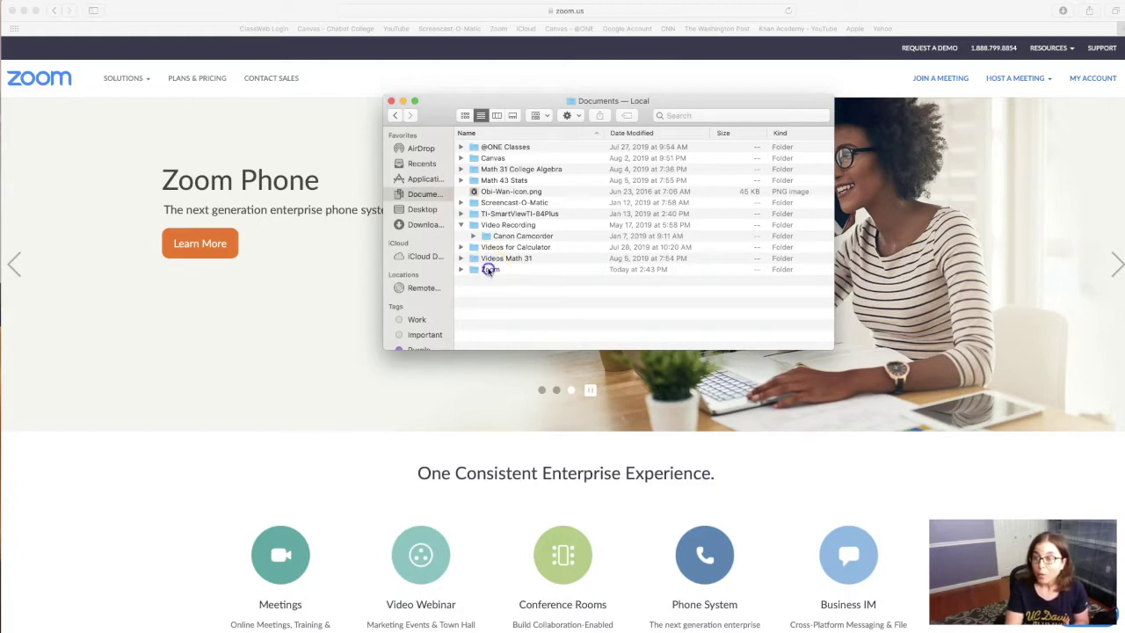
pyautogui.click(489, 270)
pyautogui.doubleClick(490, 270)
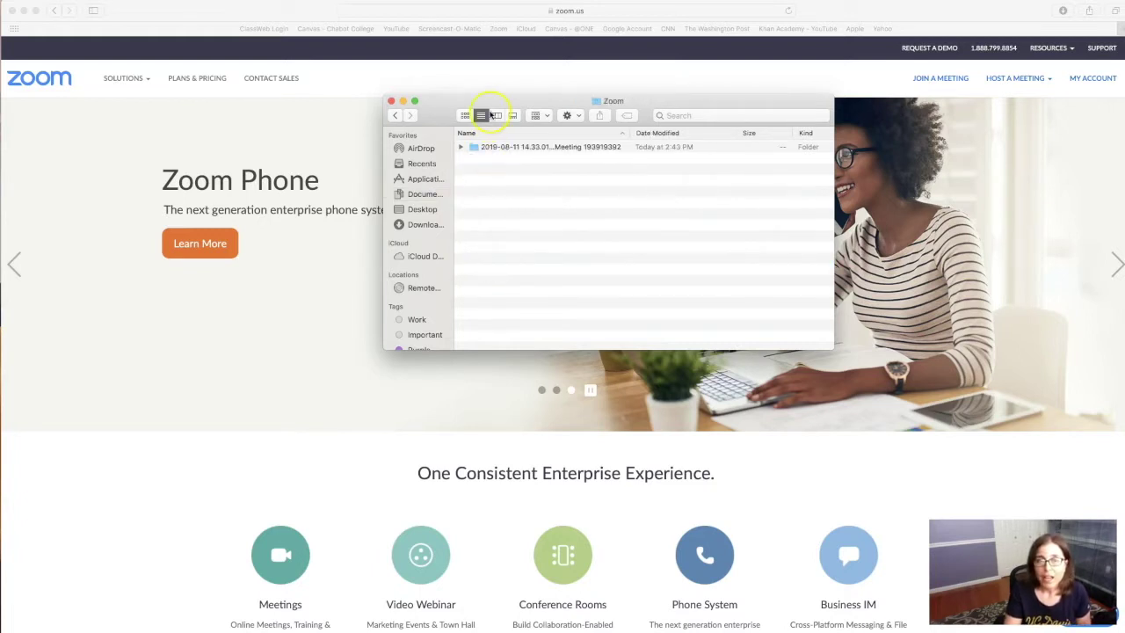
pyautogui.moveTo(490, 103); pyautogui.dragTo(386, 100)
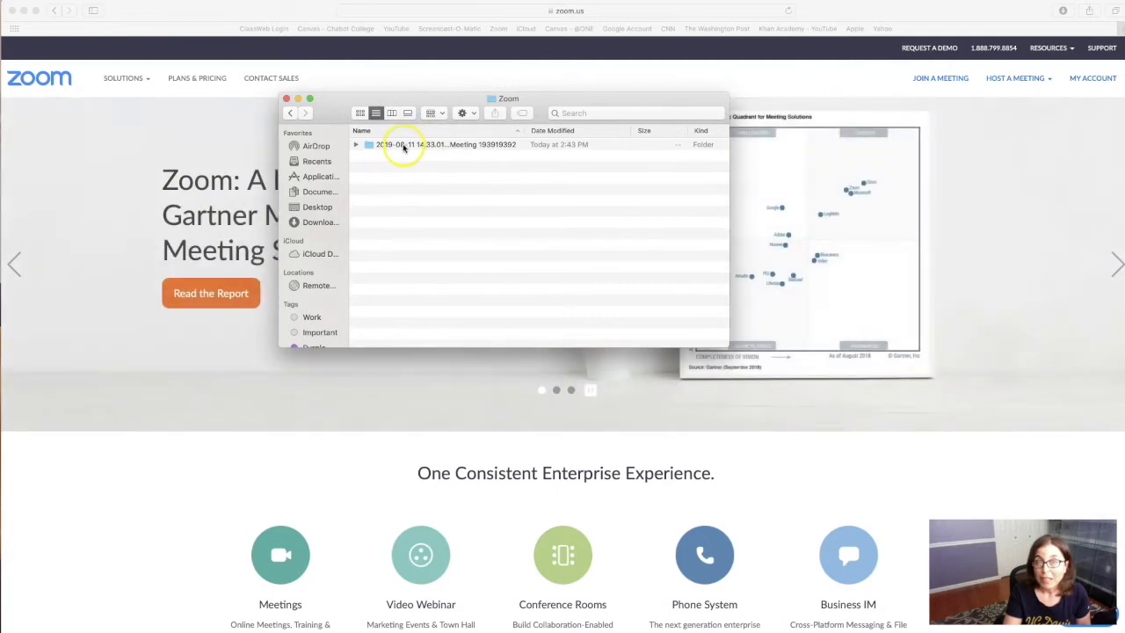
pyautogui.doubleClick(403, 146)
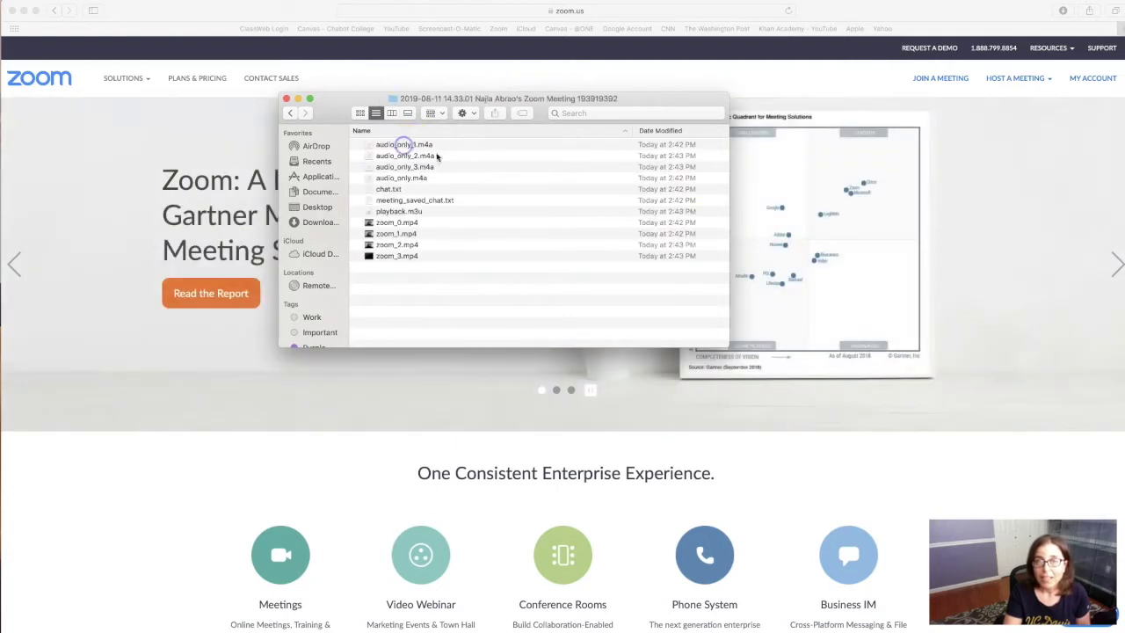
# Step: Select zoom_3.mp4 and resize the window to show file size and kind
pyautogui.click(727, 256)
pyautogui.moveTo(728, 263); pyautogui.dragTo(857, 274)
pyautogui.moveTo(651, 348); pyautogui.dragTo(653, 318)
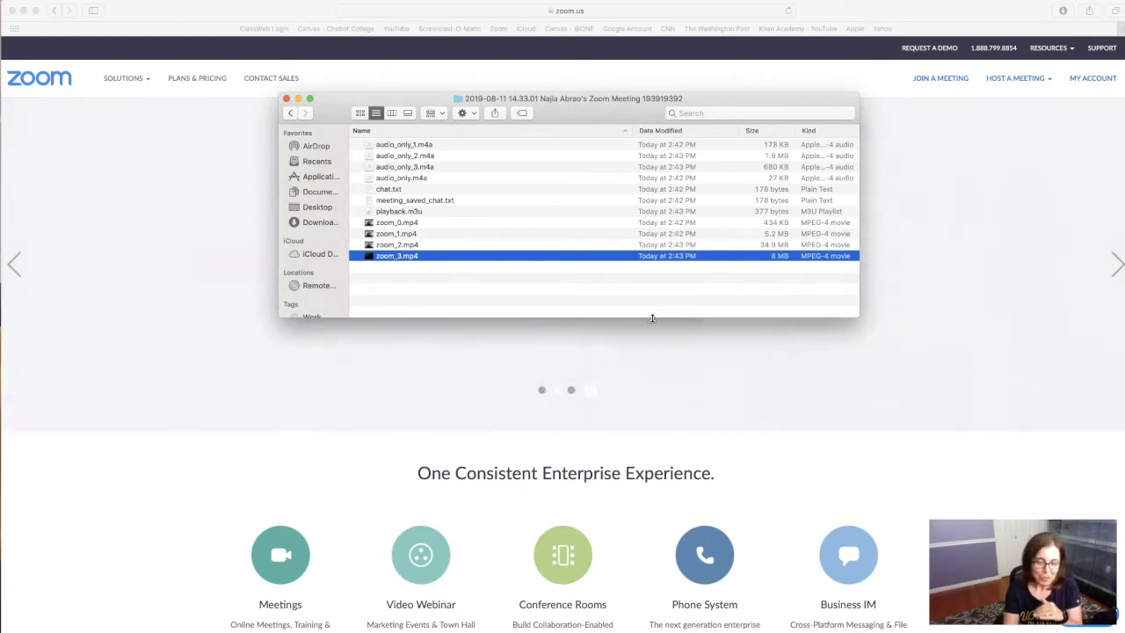
pyautogui.click(644, 320)
# Step: Quick Look preview zoom_0.mp4, zoom_1.mp4 and zoom_2.mp4
pyautogui.click(390, 223)
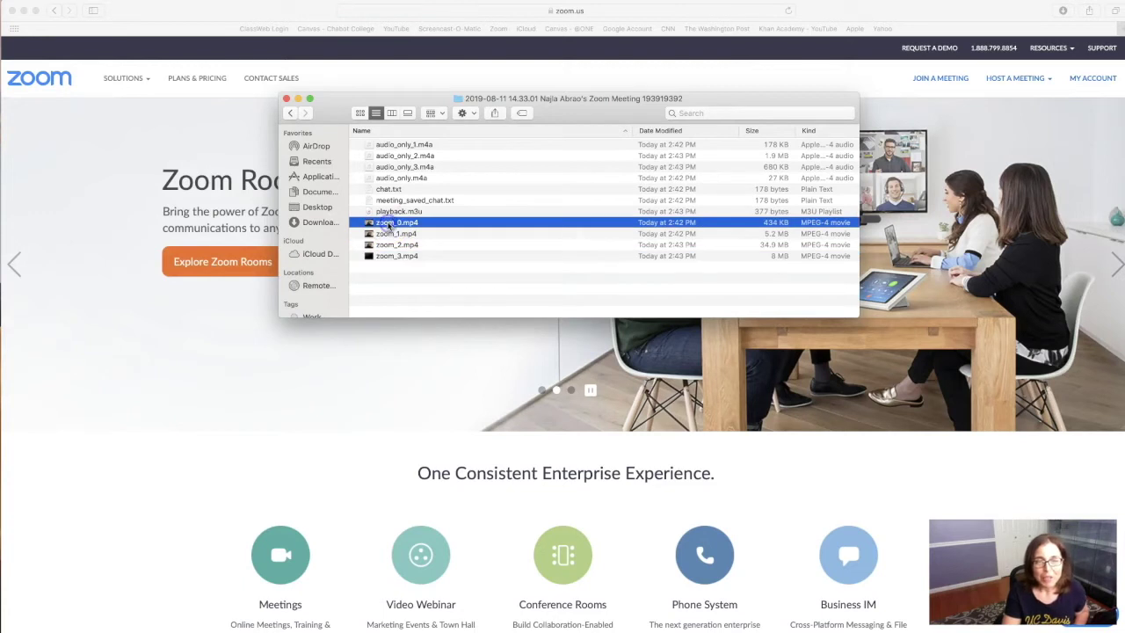
pyautogui.press('space')
pyautogui.press('space')
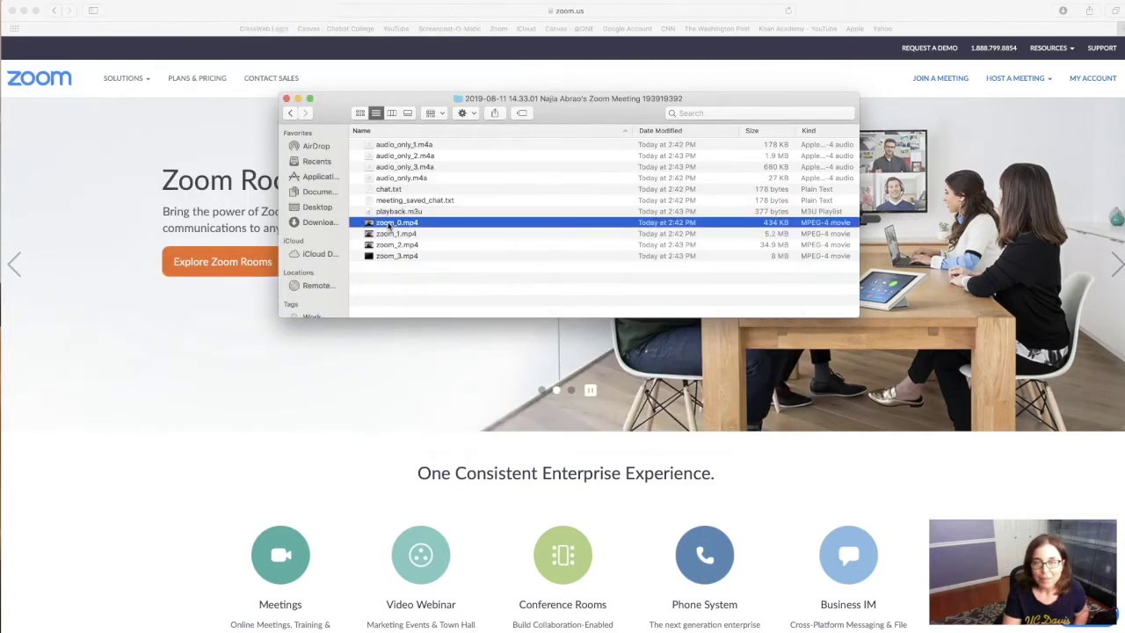
pyautogui.click(390, 234)
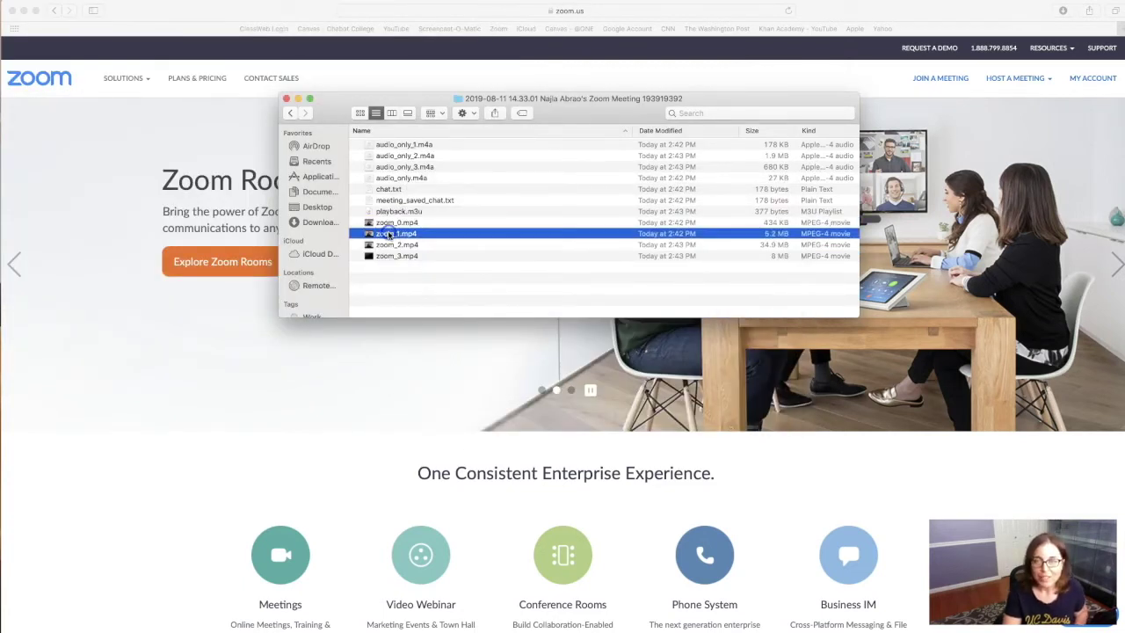
pyautogui.press('space')
pyautogui.press('space')
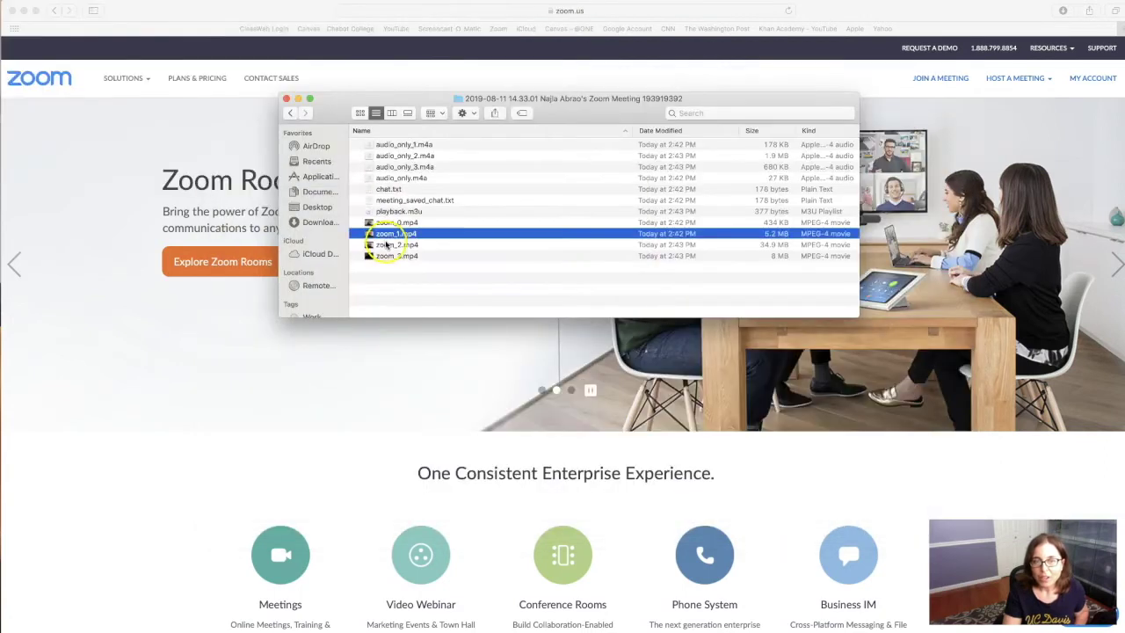
pyautogui.click(389, 244)
pyautogui.press('space')
pyautogui.press('space')
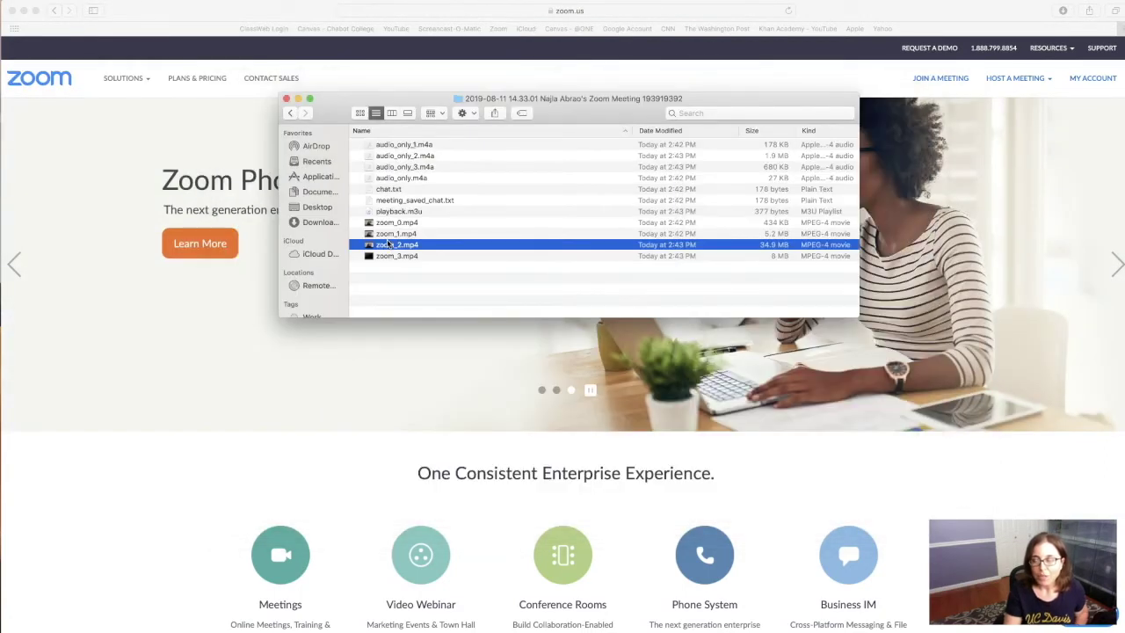